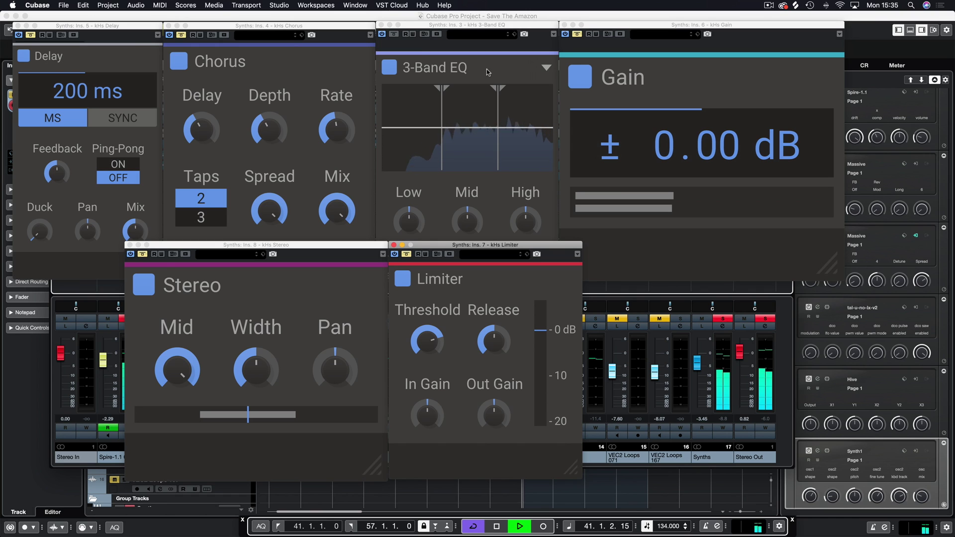
# Close the Stereo, Limiter, Gain, Chorus and Delay plug-in windows, keeping only the 3-Band EQ open.
pyautogui.moveTo(605, 76)
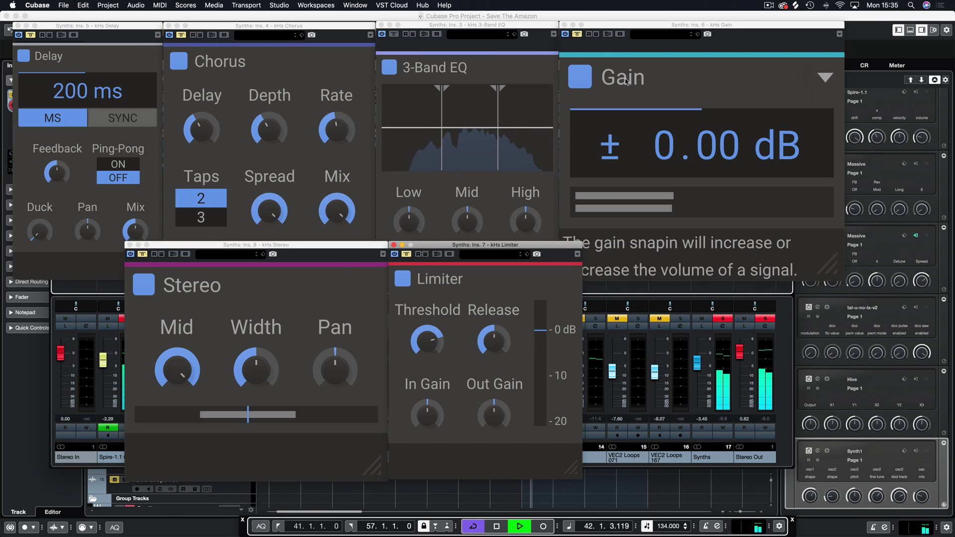
pyautogui.moveTo(451, 286)
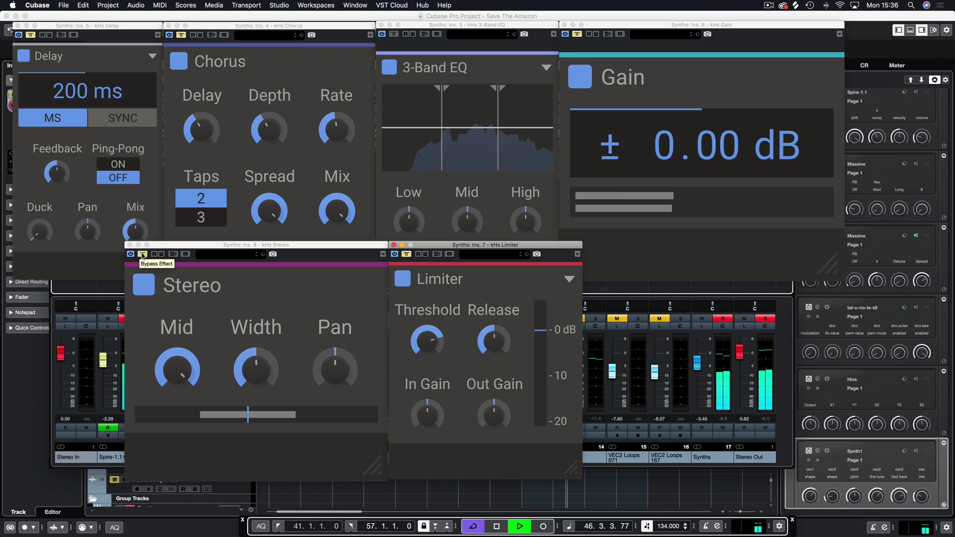
pyautogui.click(129, 244)
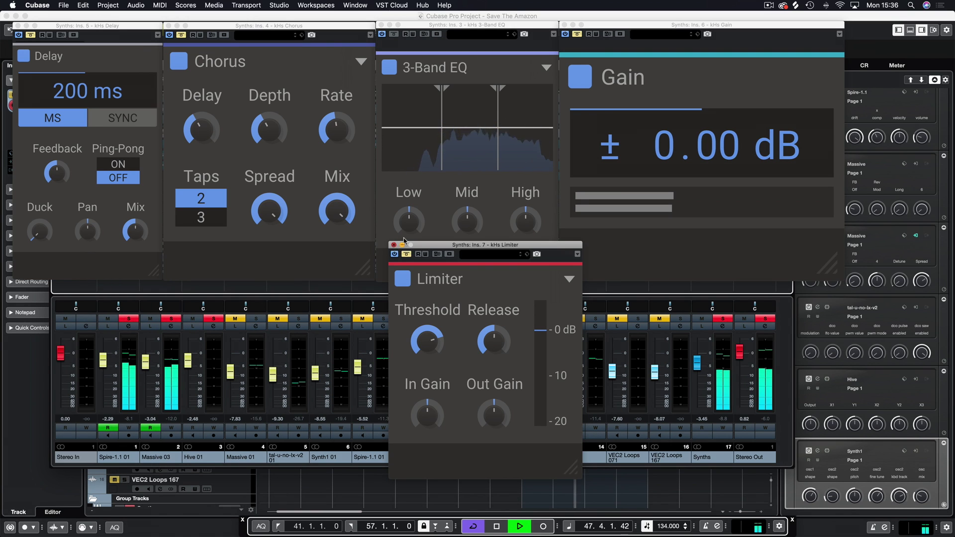
pyautogui.click(393, 244)
pyautogui.click(565, 24)
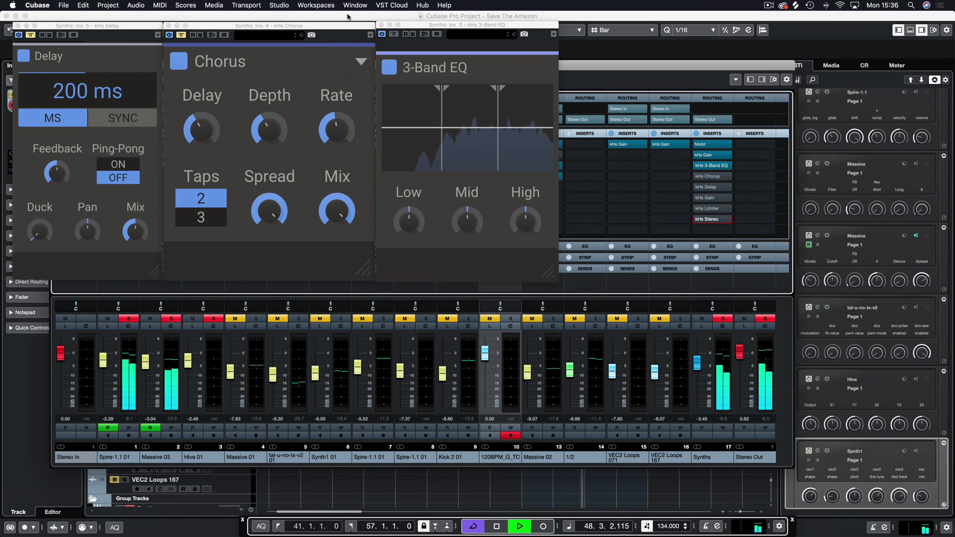
pyautogui.click(168, 25)
pyautogui.click(17, 25)
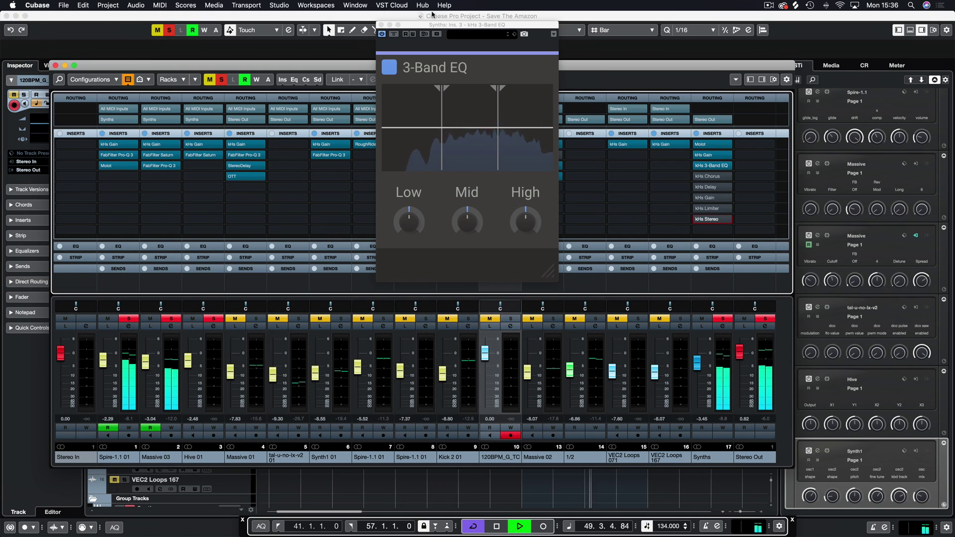
# Scale the 3-Band EQ plug-in window up to a large size and place it in the middle of the screen.
pyautogui.click(499, 24)
pyautogui.moveTo(548, 272); pyautogui.dragTo(745, 493)
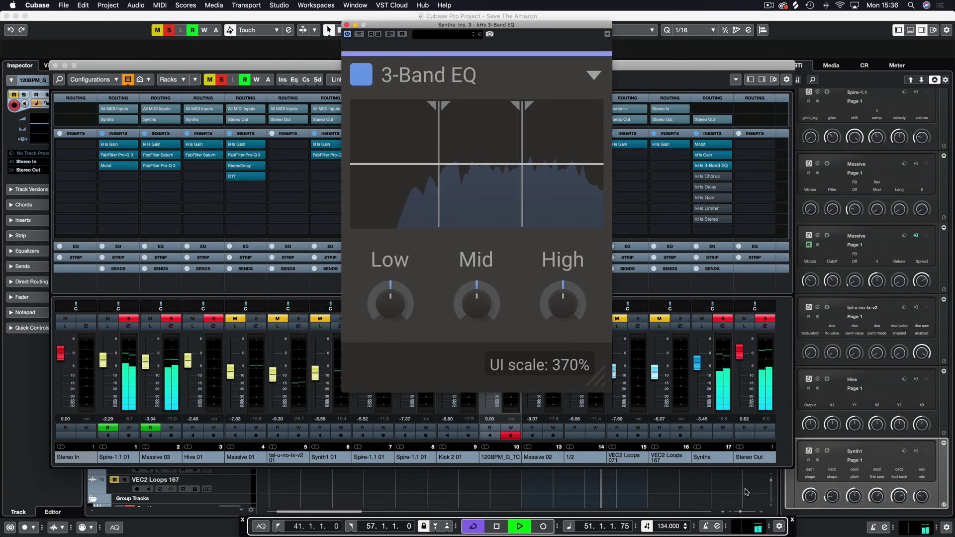
pyautogui.moveTo(599, 380); pyautogui.dragTo(452, 201)
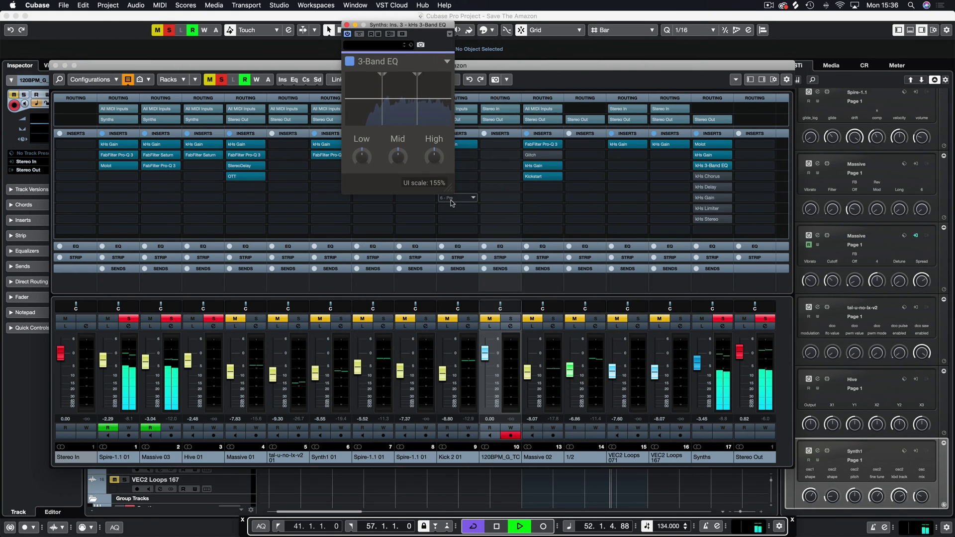
pyautogui.moveTo(429, 24); pyautogui.dragTo(118, 27)
pyautogui.moveTo(140, 193); pyautogui.dragTo(382, 494)
pyautogui.moveTo(280, 30); pyautogui.dragTo(517, 35)
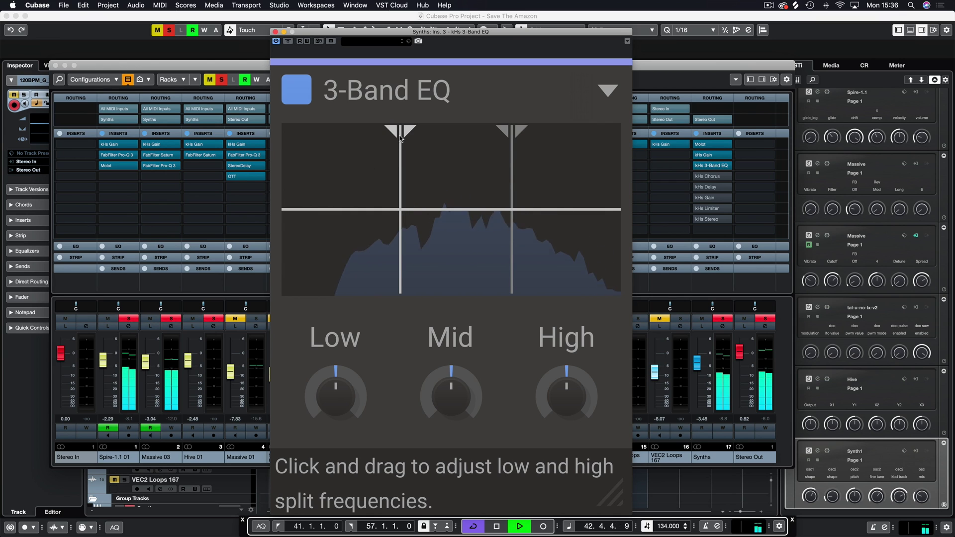
# Move the EQ's low split to a slightly lower frequency and cut the Low band almost completely.
pyautogui.moveTo(405, 132)
pyautogui.mouseDown()
pyautogui.moveTo(375, 133)
pyautogui.moveTo(402, 133)
pyautogui.mouseUp()
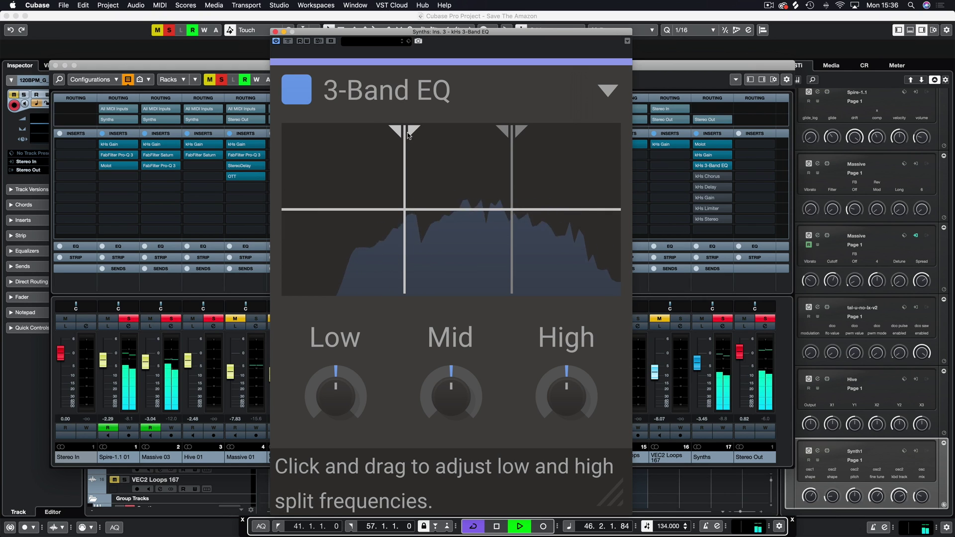
pyautogui.moveTo(405, 133)
pyautogui.mouseDown()
pyautogui.moveTo(385, 134)
pyautogui.moveTo(393, 132)
pyautogui.mouseUp()
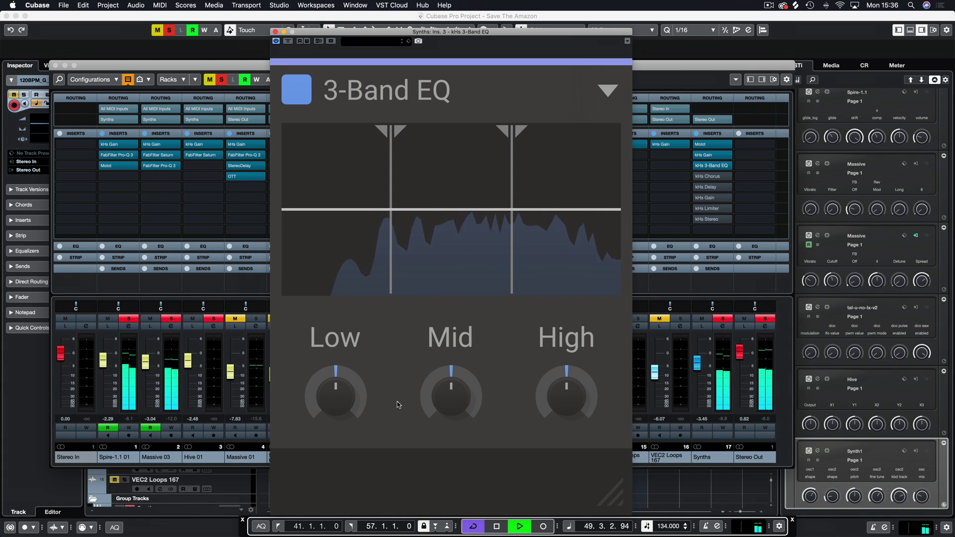
pyautogui.moveTo(338, 382); pyautogui.dragTo(340, 389)
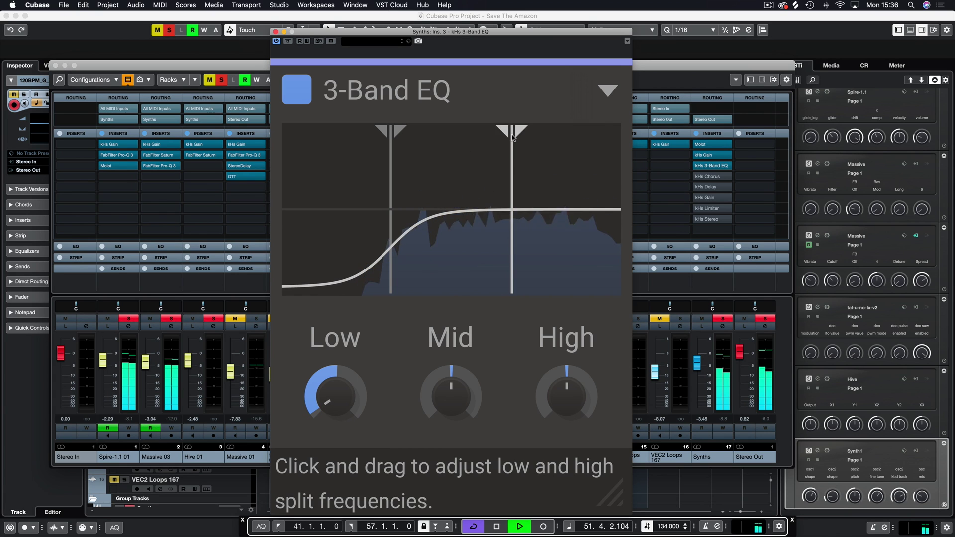
# Move the EQ's high split to a higher frequency and boost the High and Mid bands slightly by equal amounts.
pyautogui.moveTo(513, 132); pyautogui.dragTo(539, 132)
pyautogui.moveTo(563, 391); pyautogui.dragTo(563, 386)
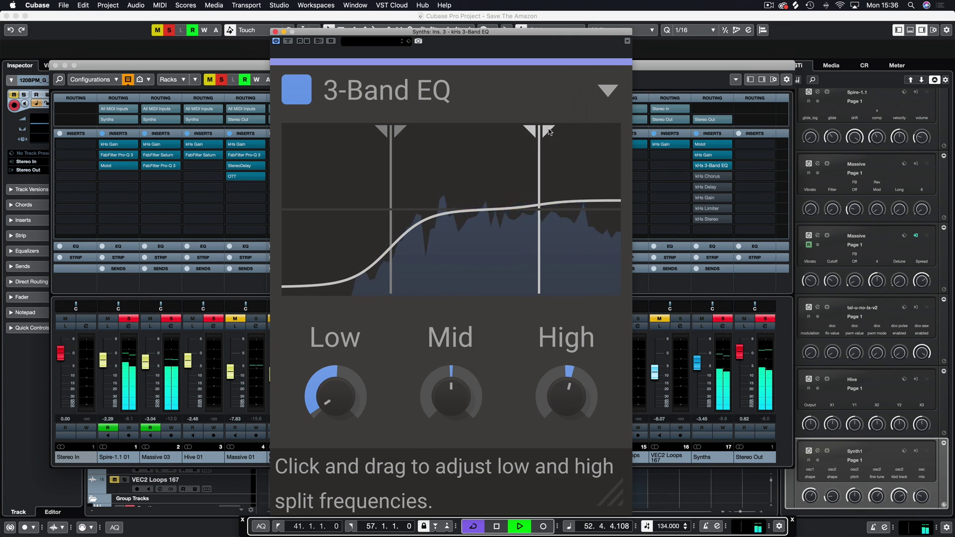
pyautogui.moveTo(453, 393); pyautogui.dragTo(456, 390)
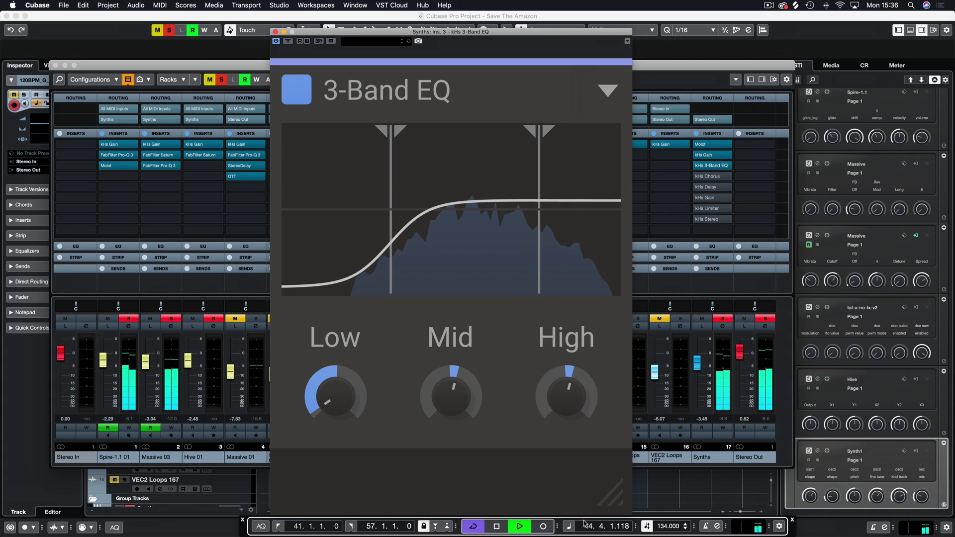
# Shrink and reposition the 3-Band EQ window, and expand its preset section.
pyautogui.moveTo(612, 495); pyautogui.dragTo(510, 362)
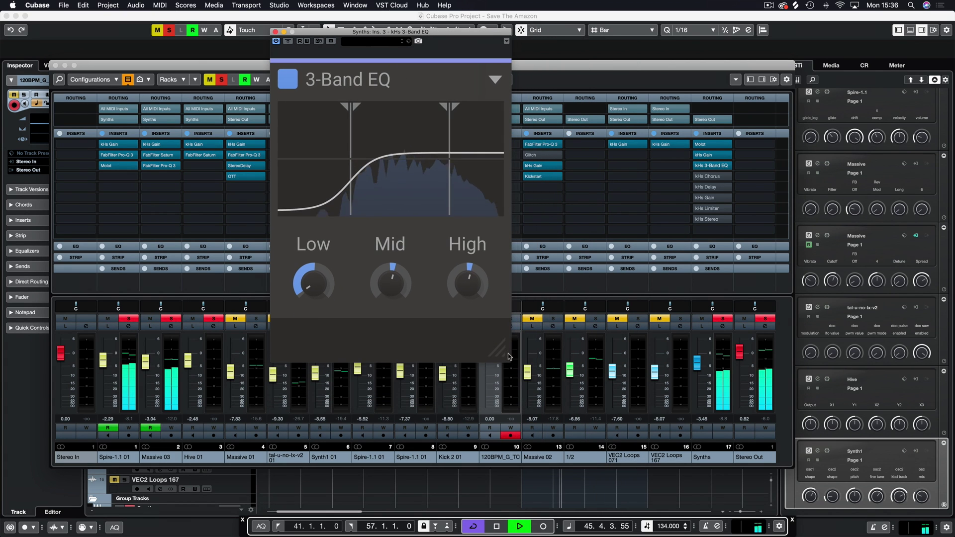
pyautogui.moveTo(435, 38); pyautogui.dragTo(449, 71)
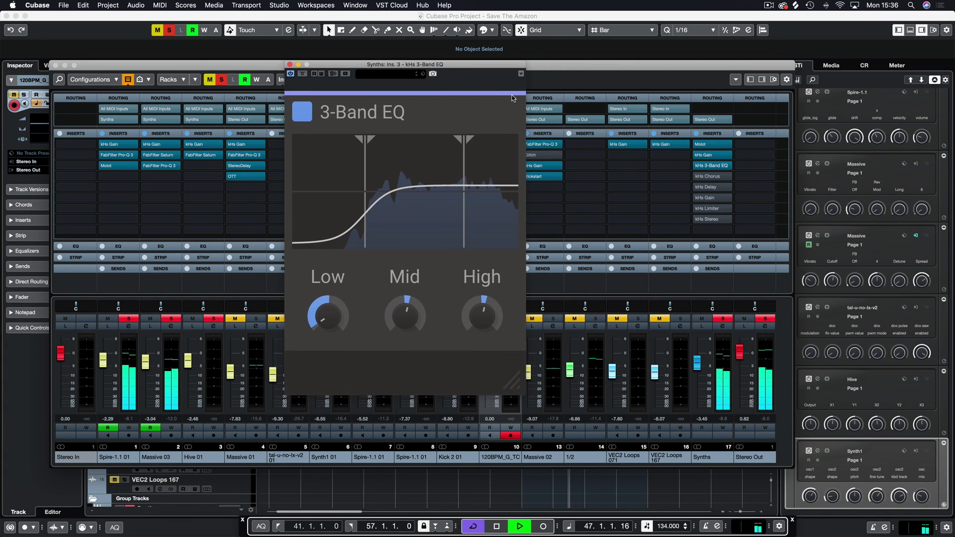
pyautogui.click(509, 113)
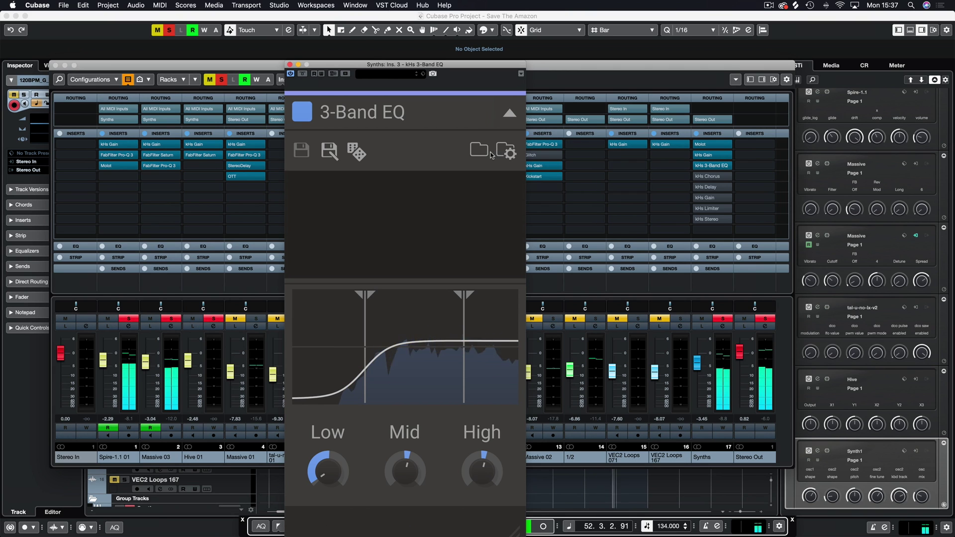
# Randomize the 3-Band EQ patch repeatedly and collapse the preset section.
pyautogui.click(357, 154)
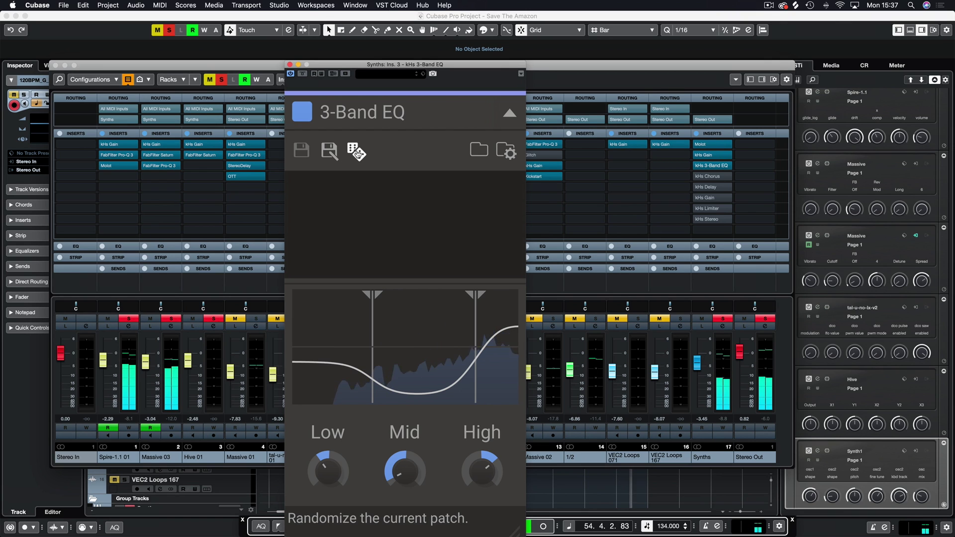
pyautogui.click(357, 154)
pyautogui.click(357, 153)
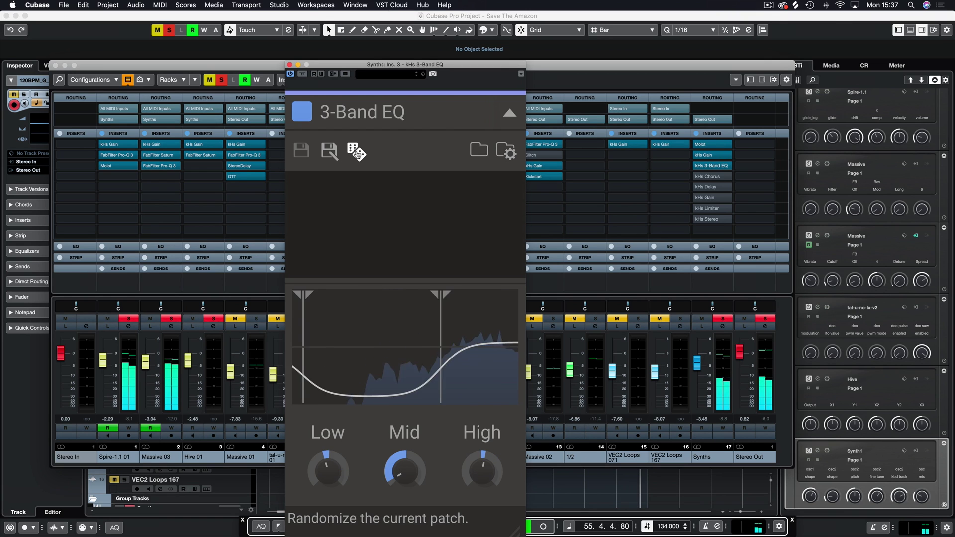
pyautogui.click(357, 153)
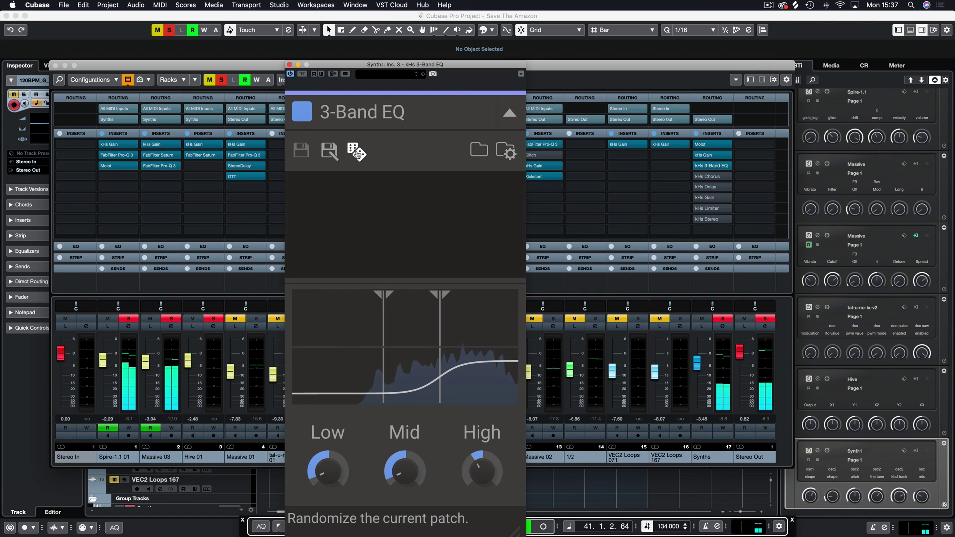
pyautogui.click(357, 154)
pyautogui.click(357, 154)
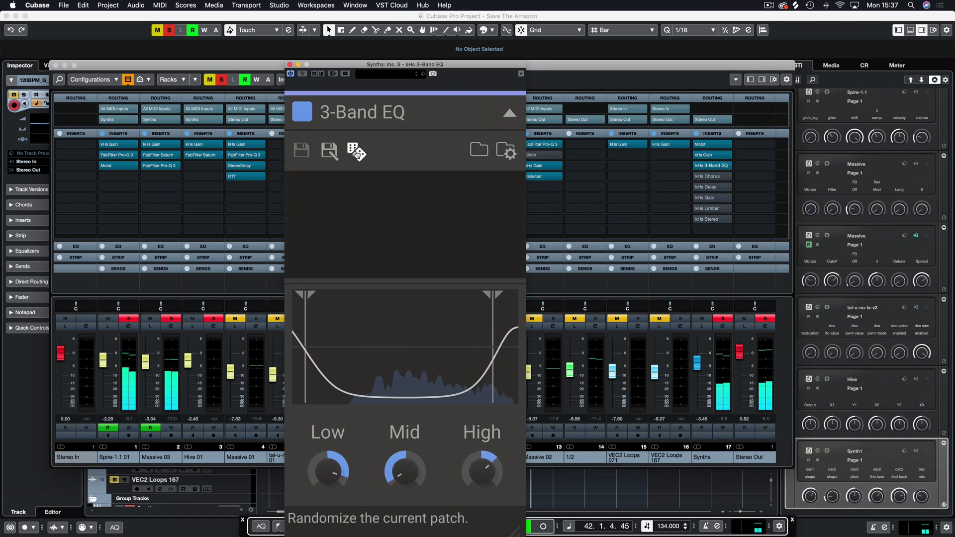
pyautogui.click(357, 154)
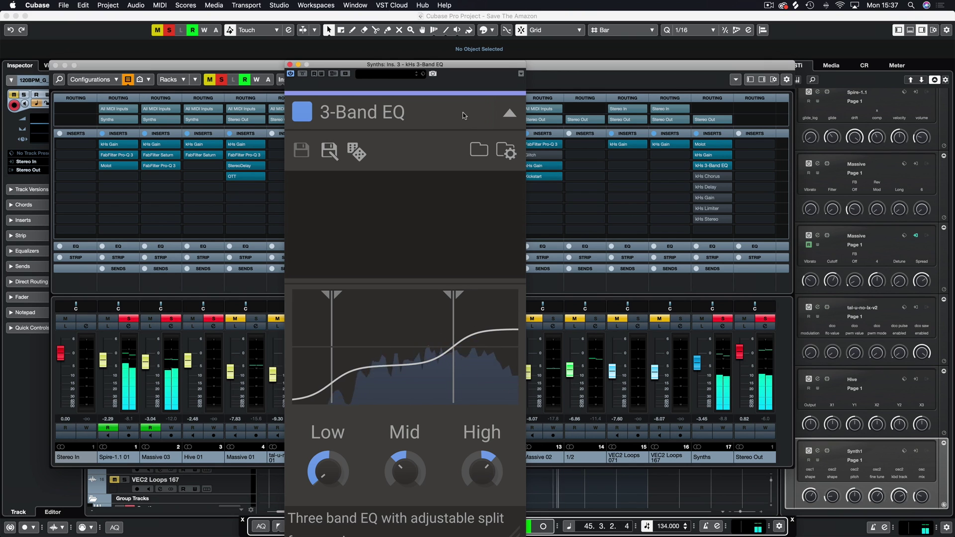
pyautogui.click(514, 117)
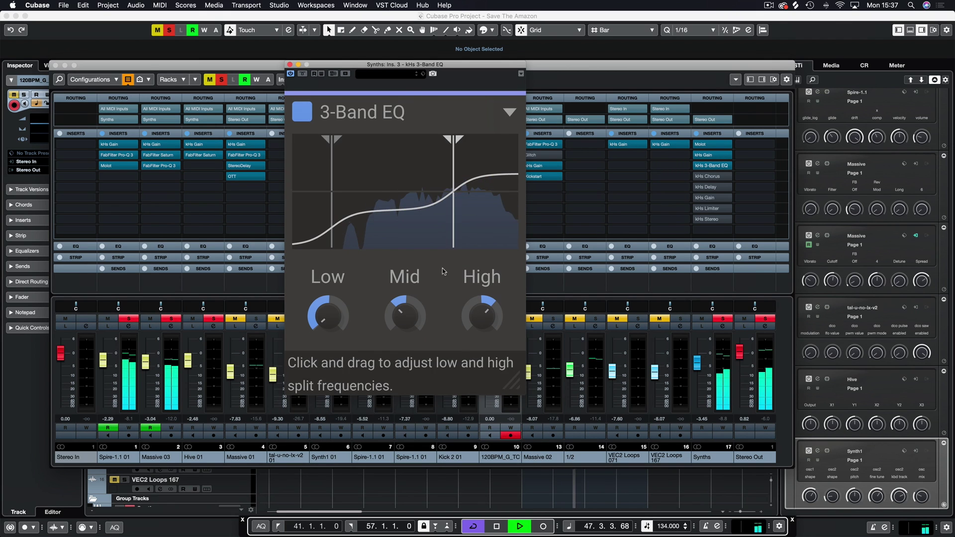
# Switch off the 3-Band EQ insert on the Synths channel and close its window.
pyautogui.click(290, 73)
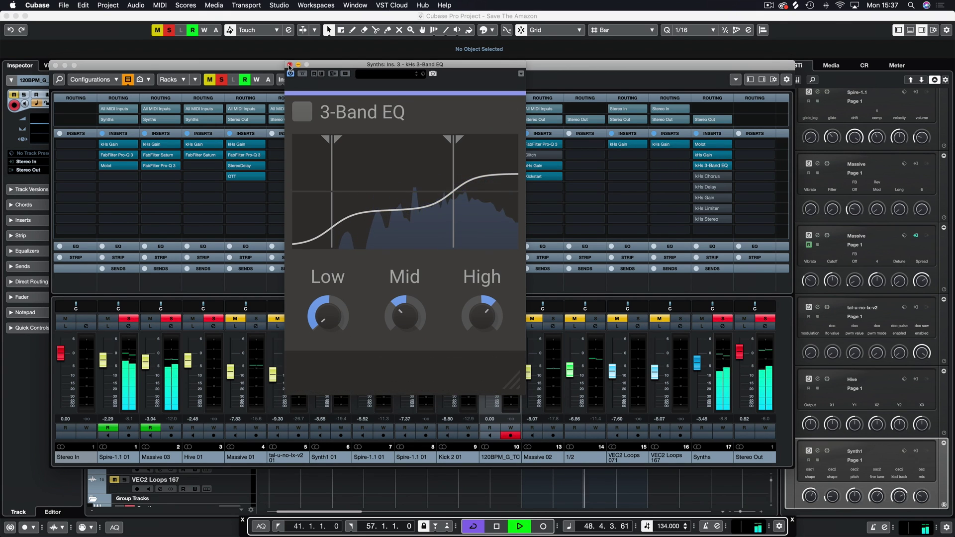
pyautogui.click(289, 65)
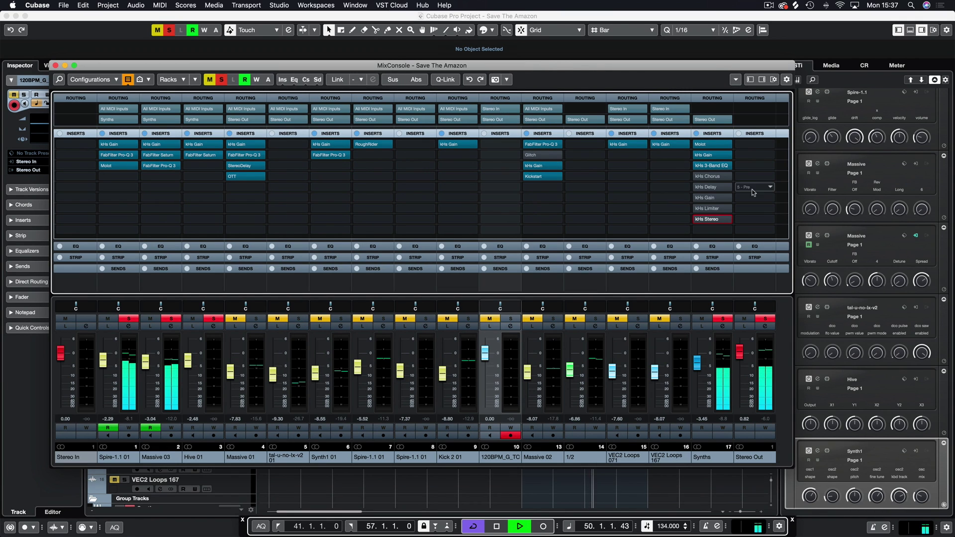
pyautogui.click(696, 165)
# With playback paused, open the Synths channel's kHs Chorus insert and centre its window, and resume playback with the effect taken off bypass.
pyautogui.press('space')
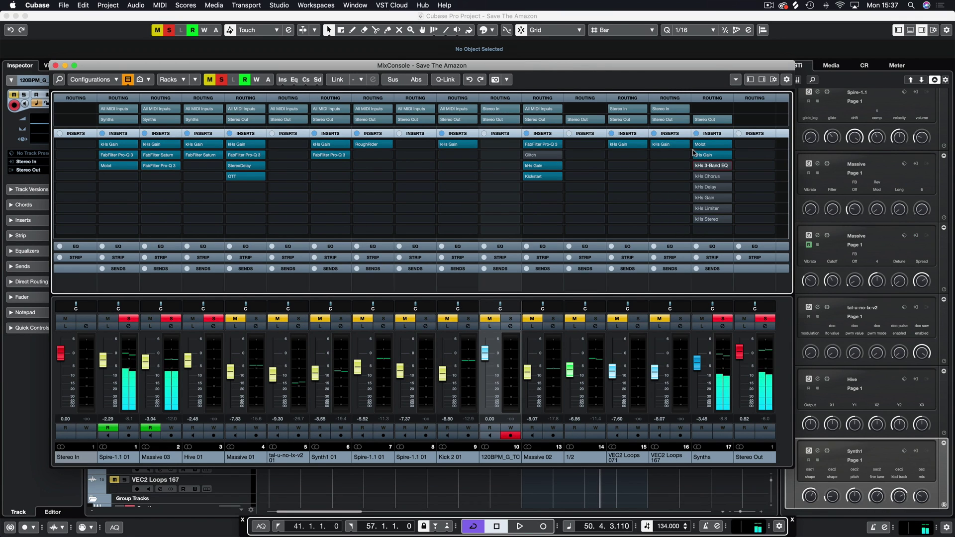
pyautogui.click(709, 176)
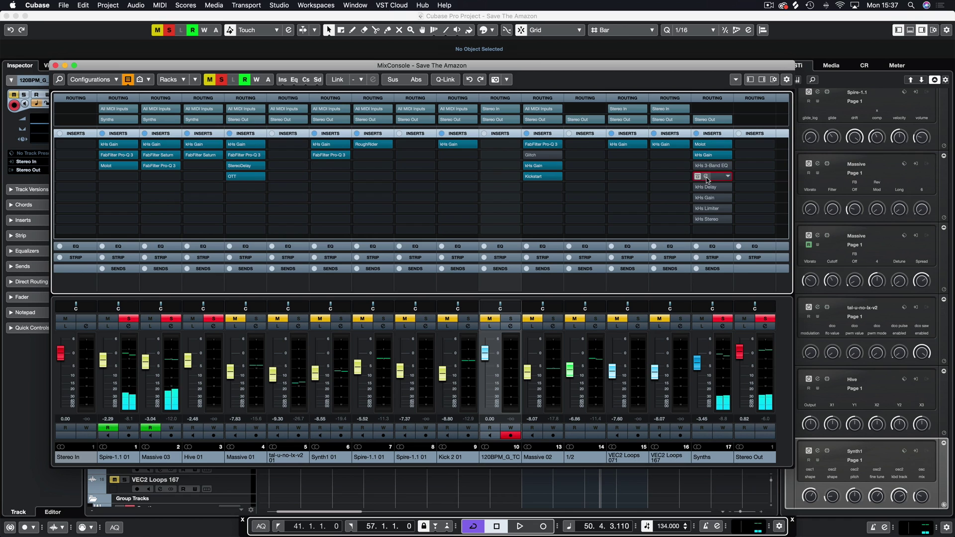
pyautogui.moveTo(199, 25); pyautogui.dragTo(404, 109)
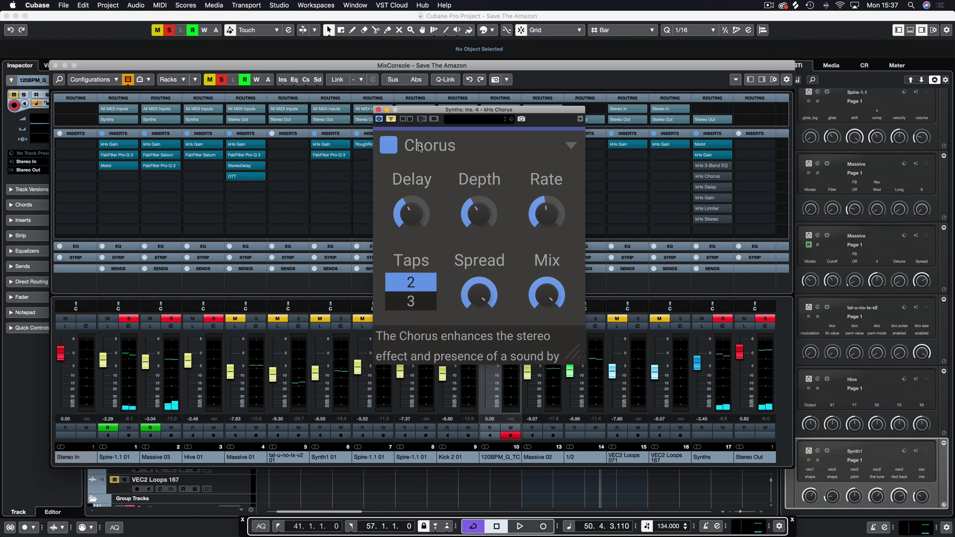
pyautogui.press('space')
pyautogui.click(390, 120)
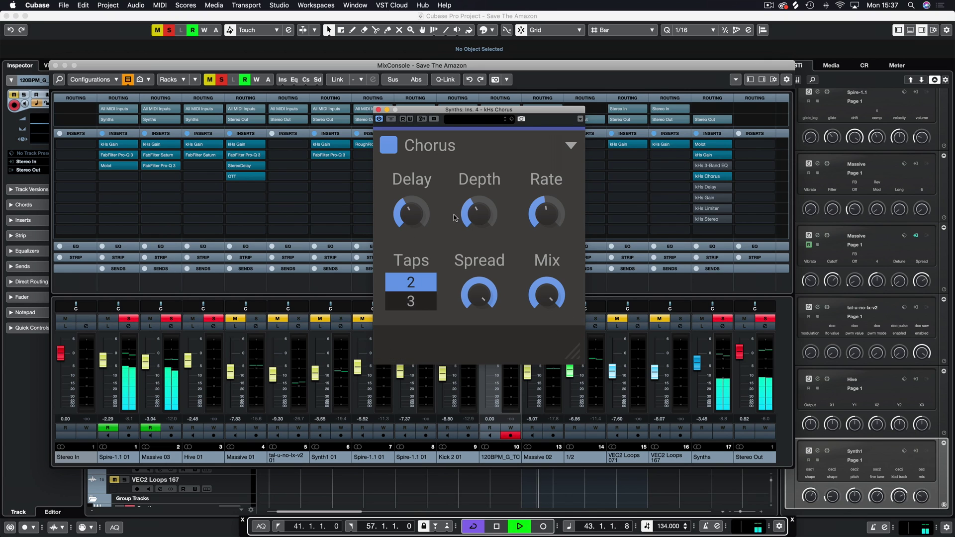
# Compare the chorus with 3 taps and 2 taps, return to 2, and raise the Rate with Spread kept at maximum.
pyautogui.click(411, 302)
pyautogui.click(410, 282)
pyautogui.moveTo(546, 213)
pyautogui.mouseDown()
pyautogui.moveTo(546, 204)
pyautogui.moveTo(548, 219)
pyautogui.mouseUp()
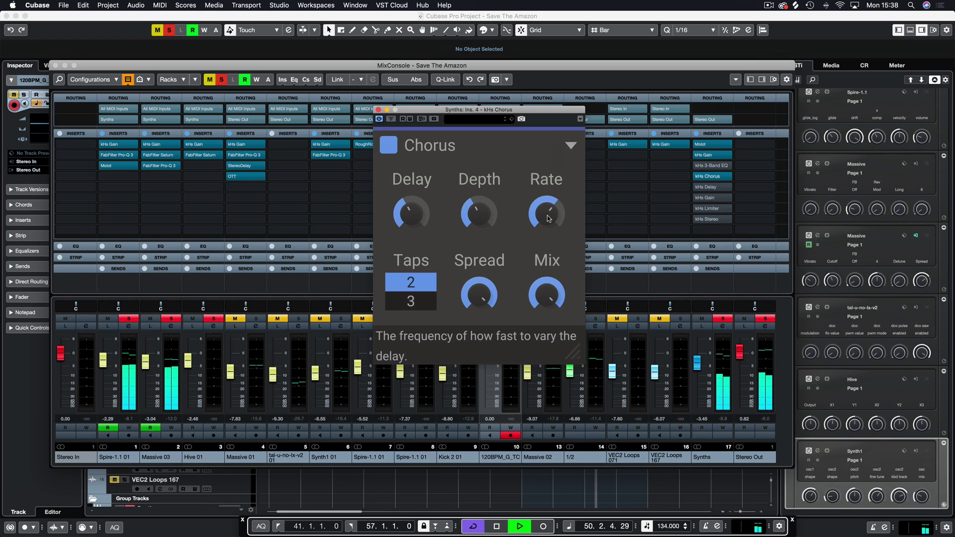
pyautogui.moveTo(478, 295); pyautogui.dragTo(479, 250)
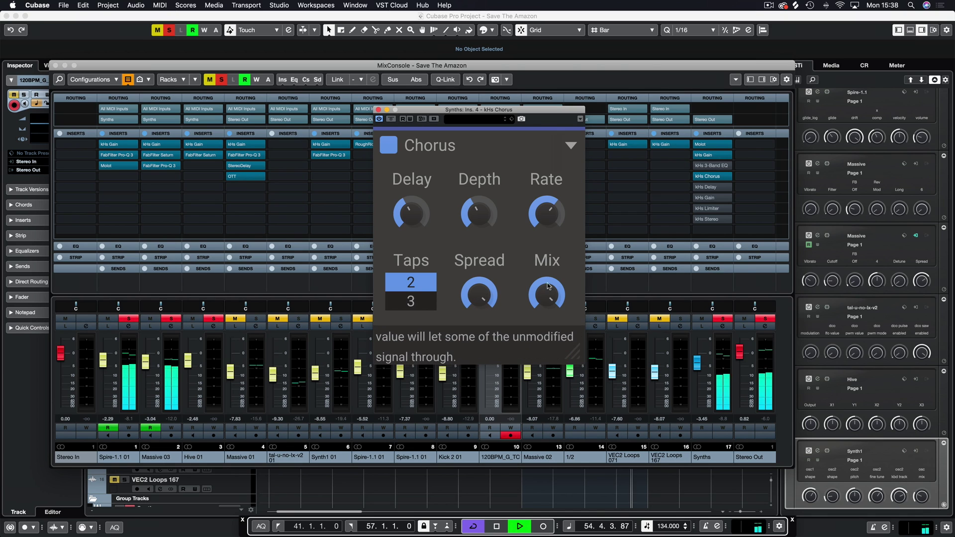
# Set the chorus Mix to about half, increase Delay and Depth, and try a fast Rate before settling on a slow one.
pyautogui.moveTo(555, 286)
pyautogui.mouseDown()
pyautogui.moveTo(556, 330)
pyautogui.moveTo(556, 282)
pyautogui.moveTo(556, 306)
pyautogui.mouseUp()
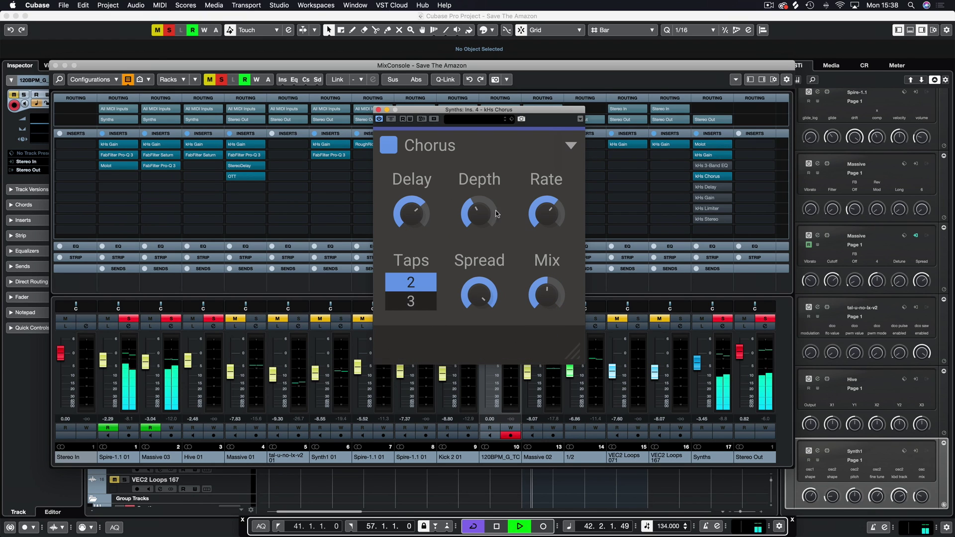
pyautogui.click(479, 213)
pyautogui.moveTo(479, 213); pyautogui.dragTo(478, 220)
pyautogui.click(546, 213)
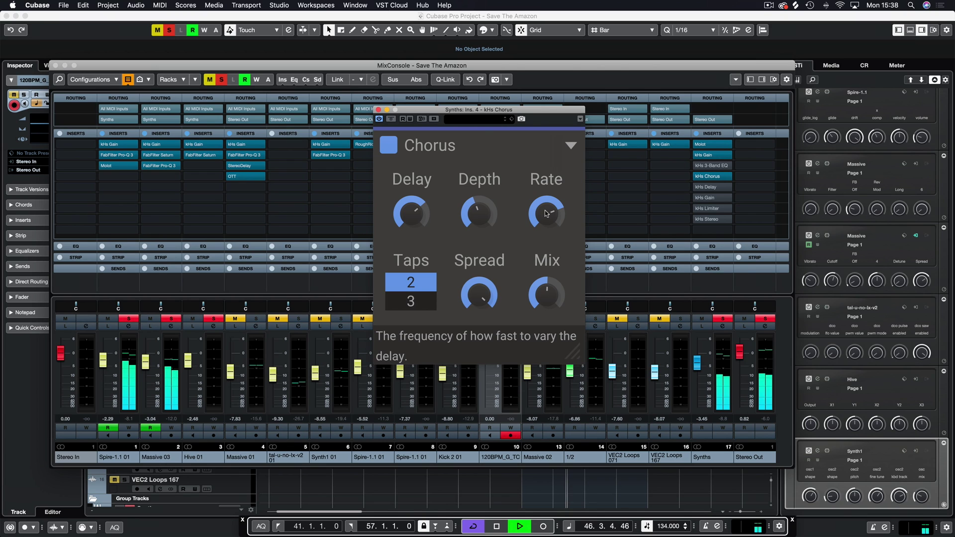
pyautogui.moveTo(546, 213); pyautogui.dragTo(546, 234)
pyautogui.moveTo(481, 213)
pyautogui.mouseDown()
pyautogui.moveTo(481, 185)
pyautogui.moveTo(481, 210)
pyautogui.mouseUp()
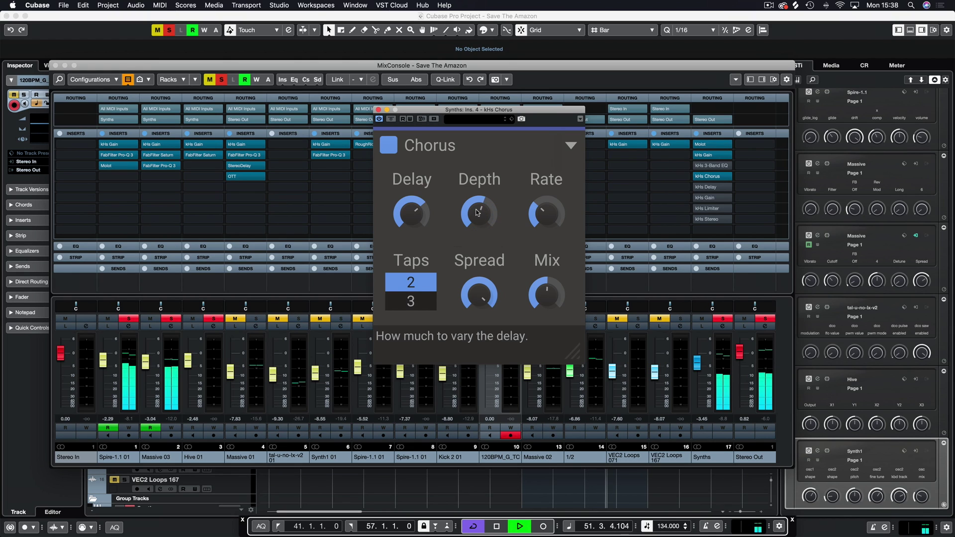
# Expand the Chorus preset section and randomize the current patch.
pyautogui.click(570, 144)
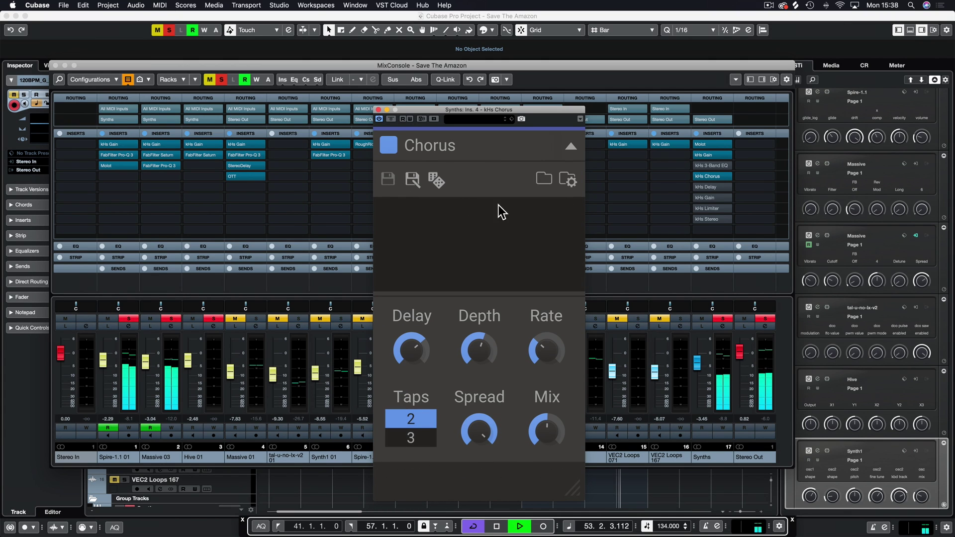
pyautogui.click(436, 180)
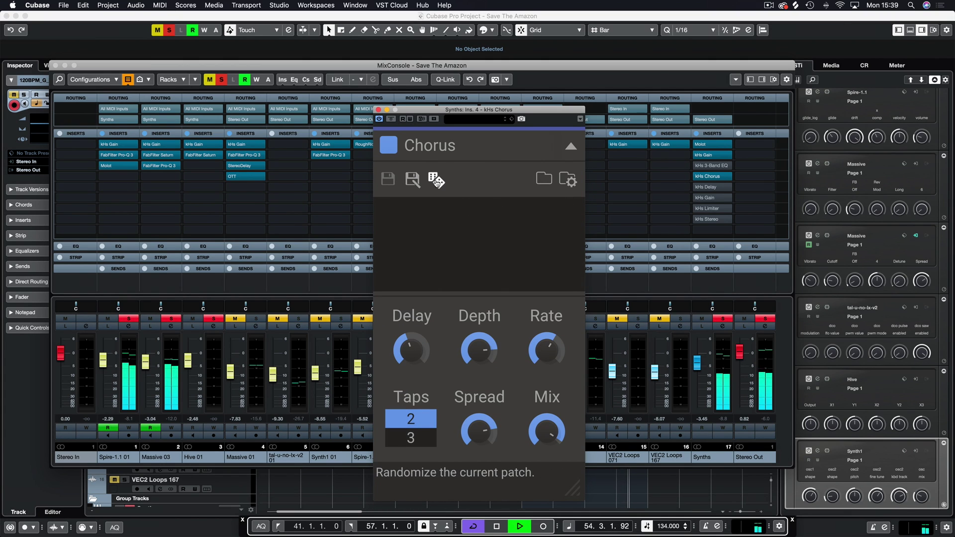
# Randomize the chorus patch several more times, comparing the different settings during playback.
pyautogui.click(437, 182)
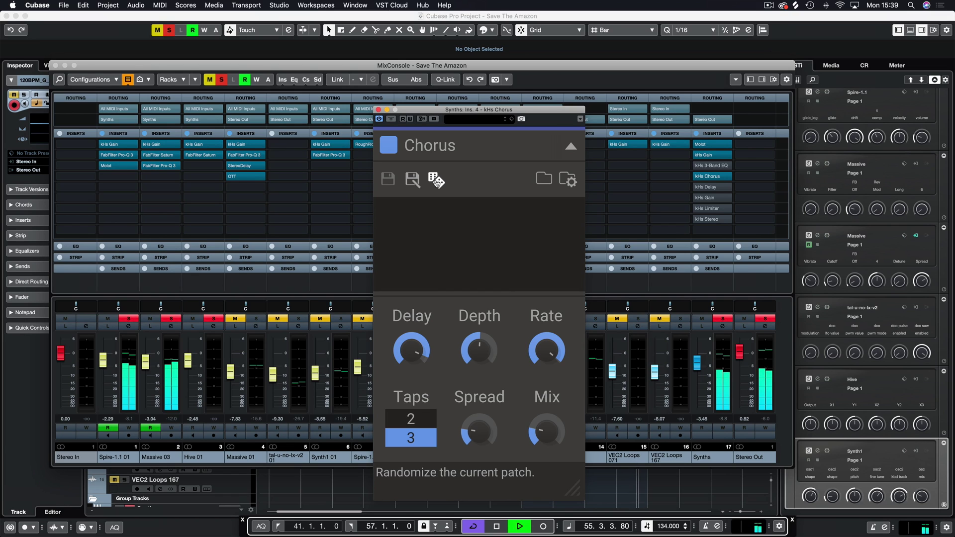
pyautogui.click(437, 182)
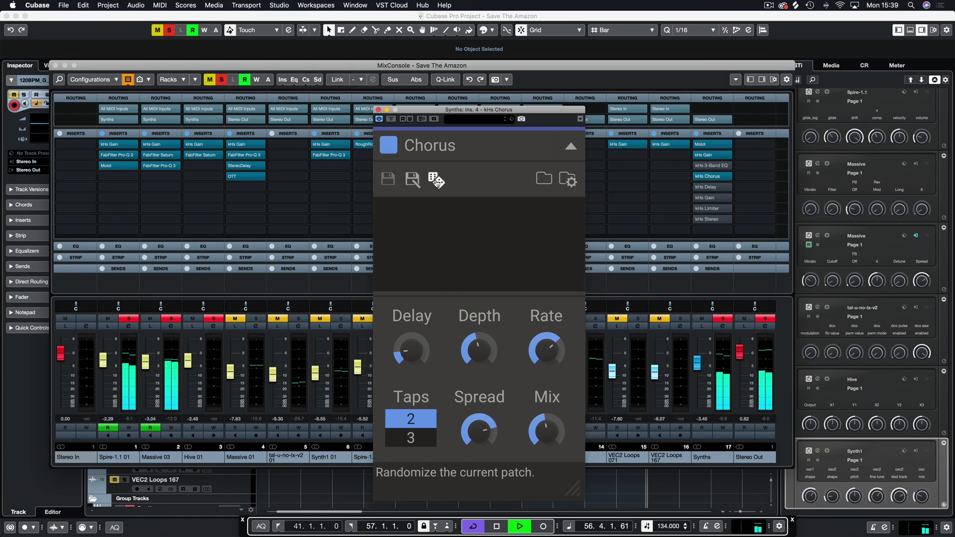
pyautogui.click(437, 181)
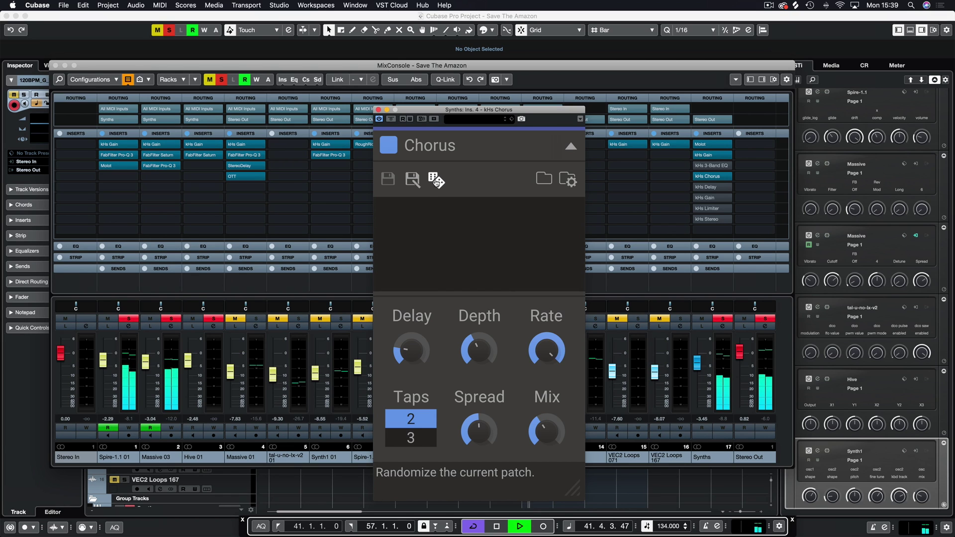
pyautogui.click(437, 181)
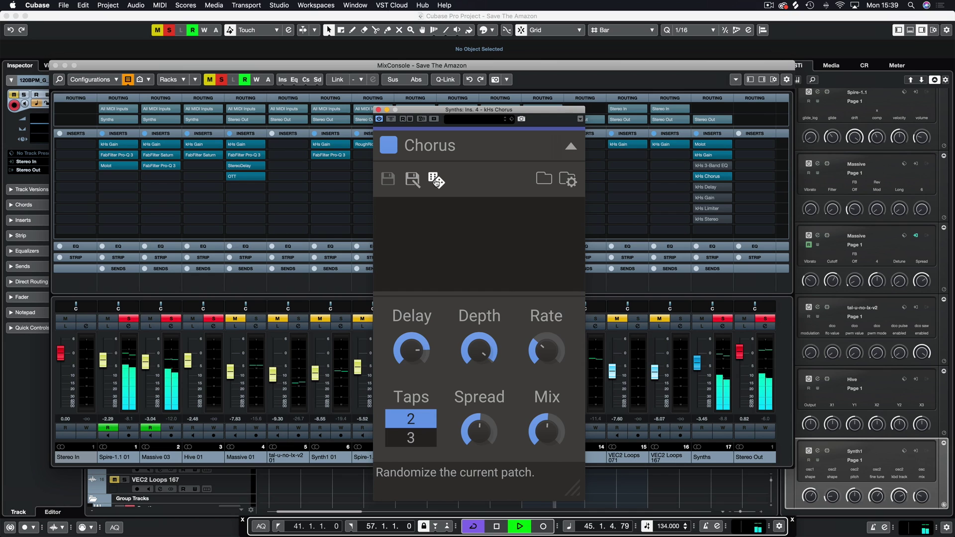
pyautogui.click(437, 181)
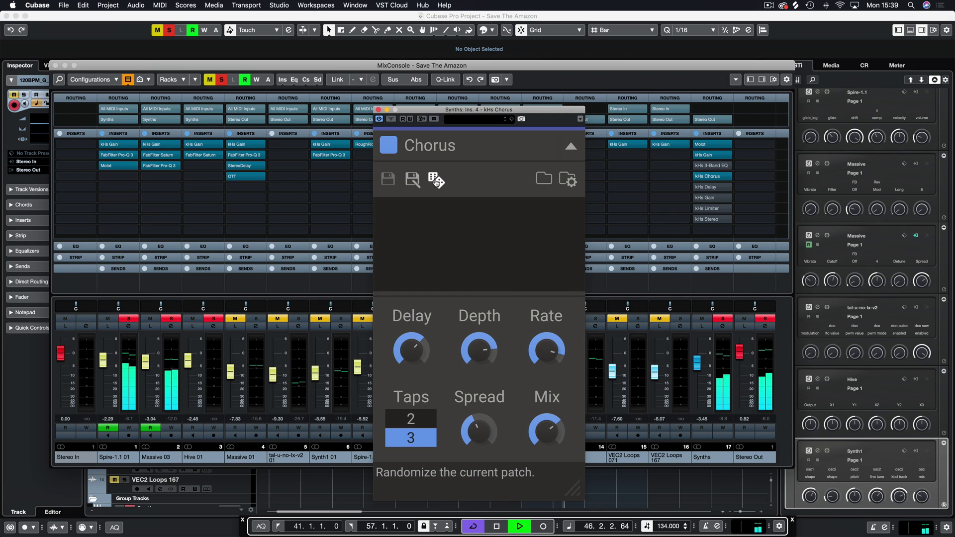
pyautogui.click(437, 181)
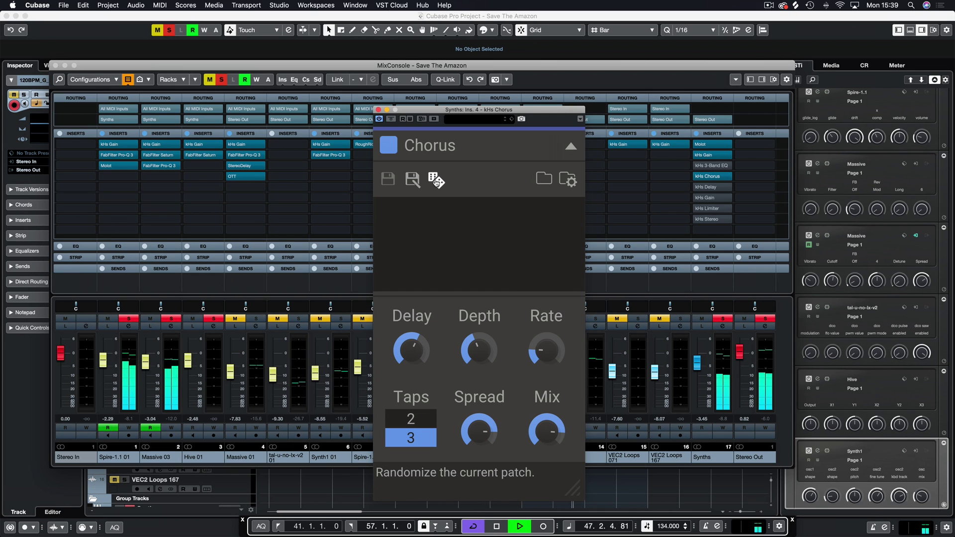
# With playback paused, swap the Chorus window for the Synths channel's kHs Delay, centre it and resume playback with only the delay active.
pyautogui.press('space')
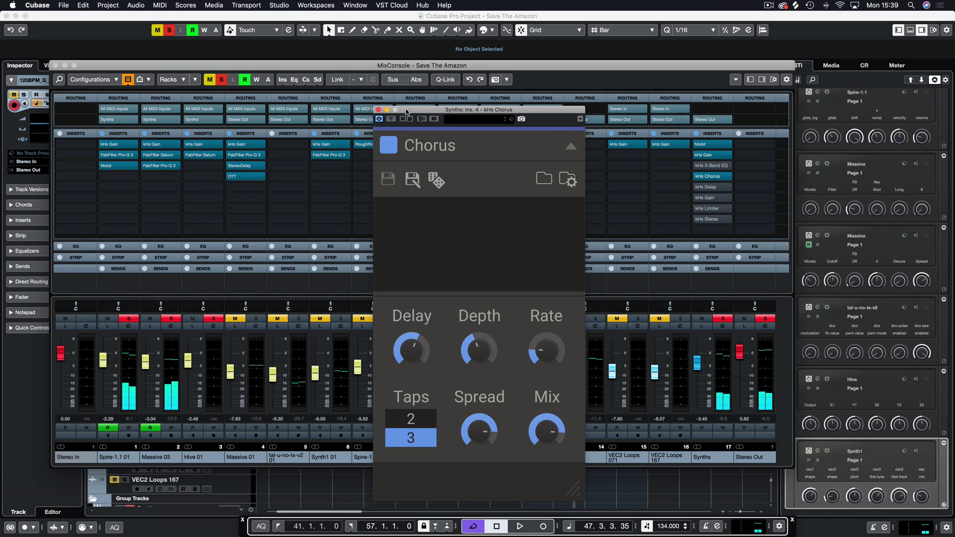
pyautogui.click(378, 109)
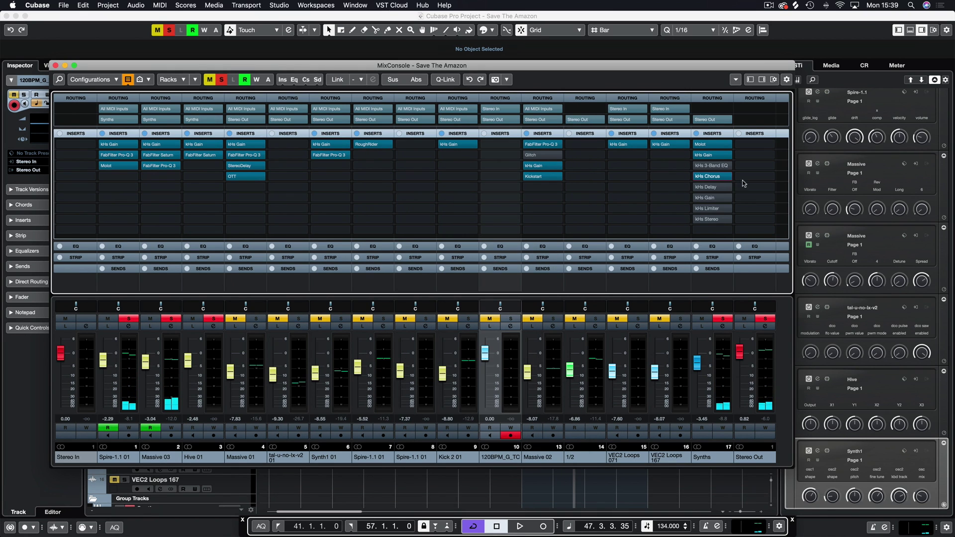
pyautogui.click(707, 192)
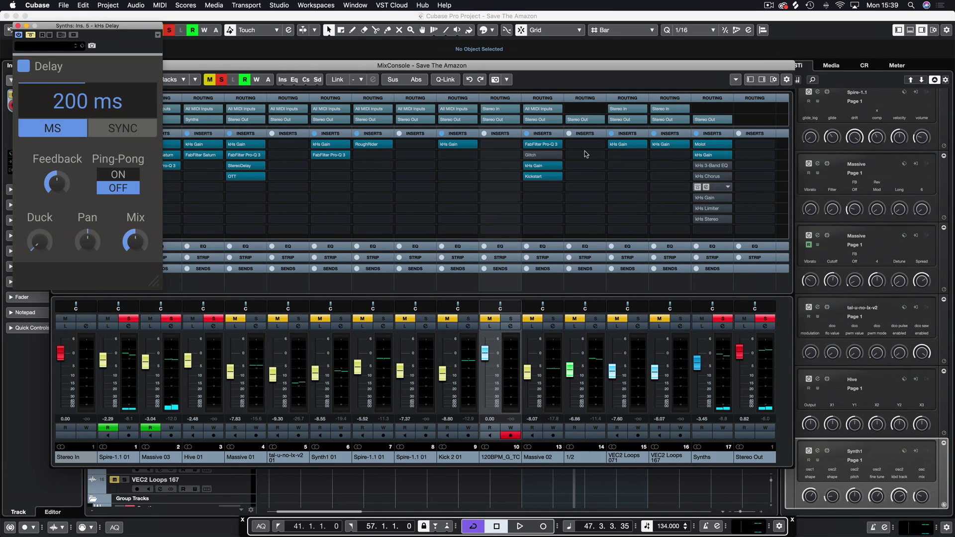
pyautogui.press('space')
pyautogui.moveTo(89, 49); pyautogui.dragTo(448, 69)
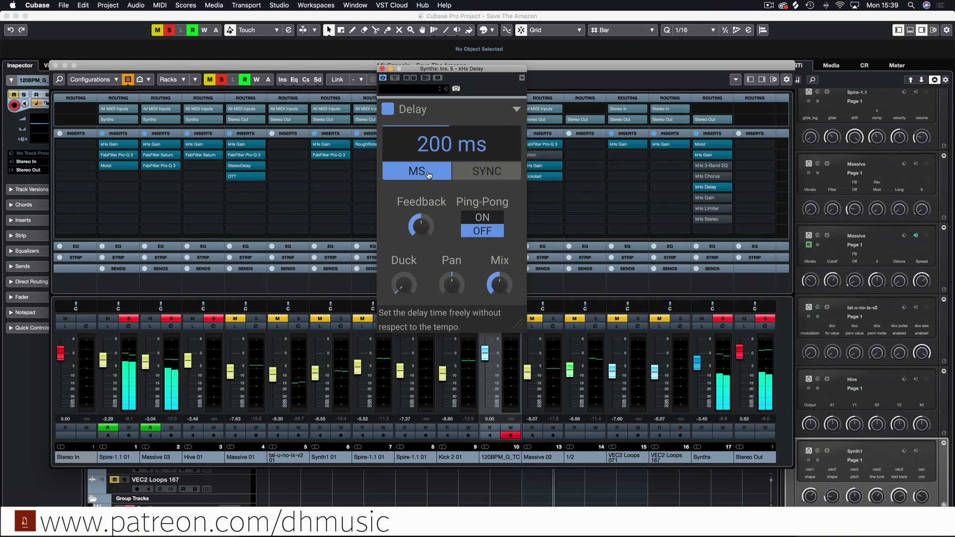
# Sync the delay to tempo at 3/16 with 30 % Feedback, enable Ping-Pong, raise Duck to about half and lower Mix slightly.
pyautogui.click(486, 175)
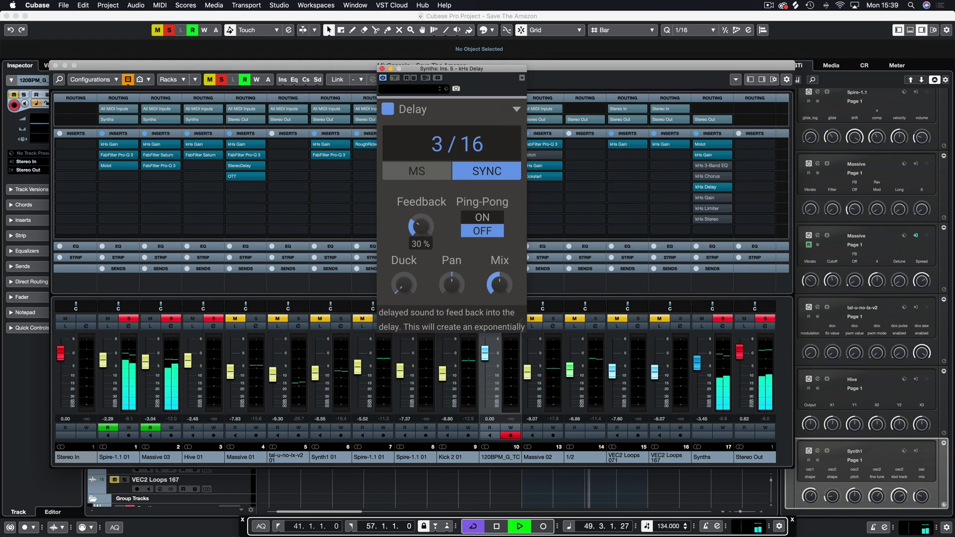
pyautogui.click(499, 217)
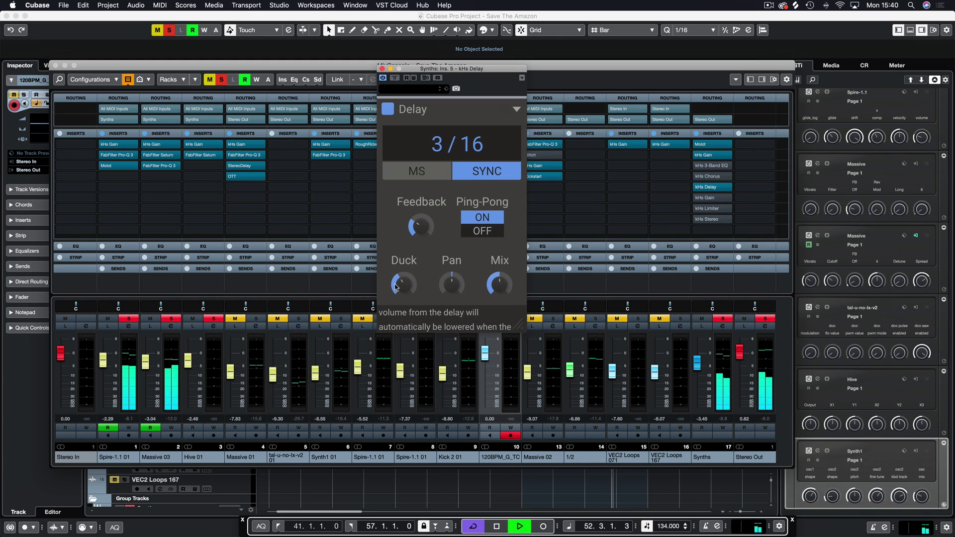
pyautogui.moveTo(396, 287)
pyautogui.mouseDown()
pyautogui.moveTo(417, 290)
pyautogui.moveTo(402, 284)
pyautogui.mouseUp()
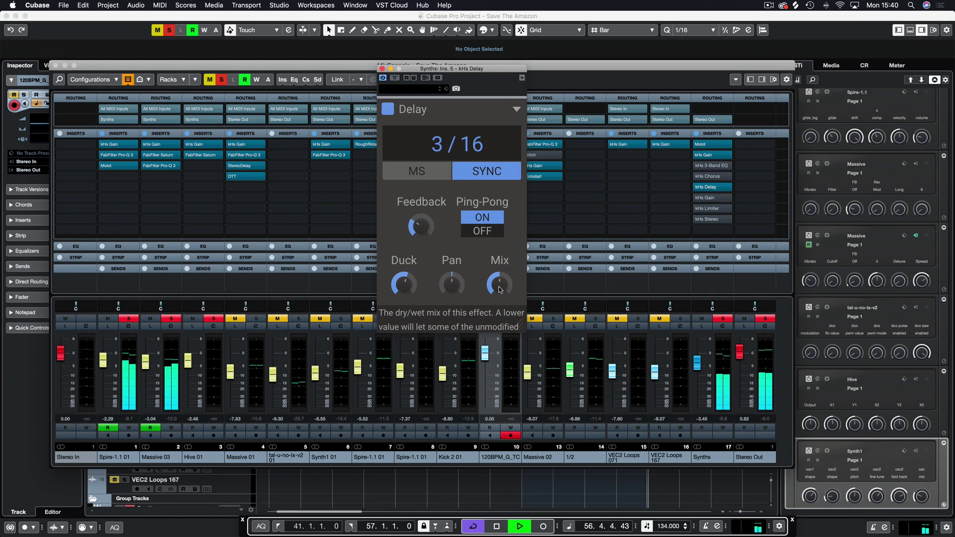
pyautogui.moveTo(498, 284); pyautogui.dragTo(498, 303)
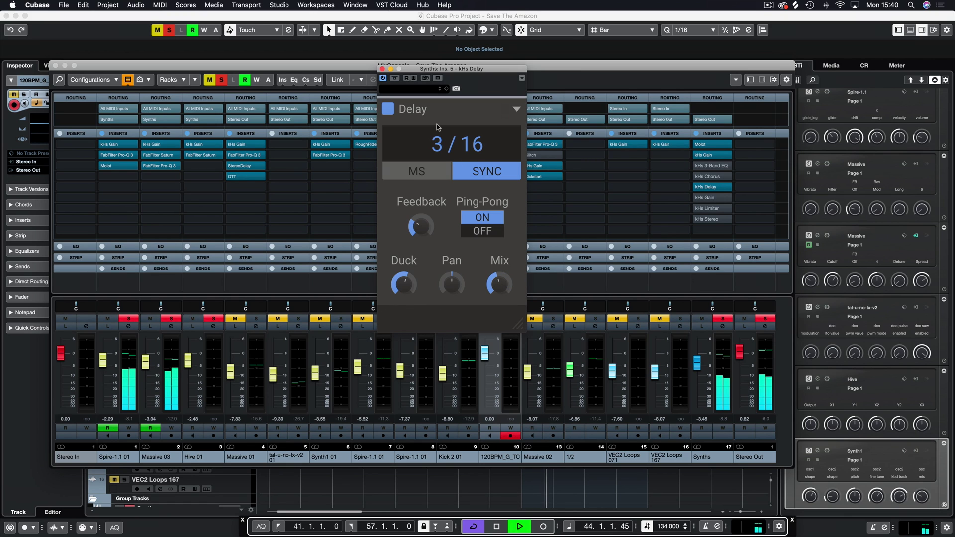
# Expand the Delay preset section, randomize the current patch several times and collapse the section again.
pyautogui.click(516, 109)
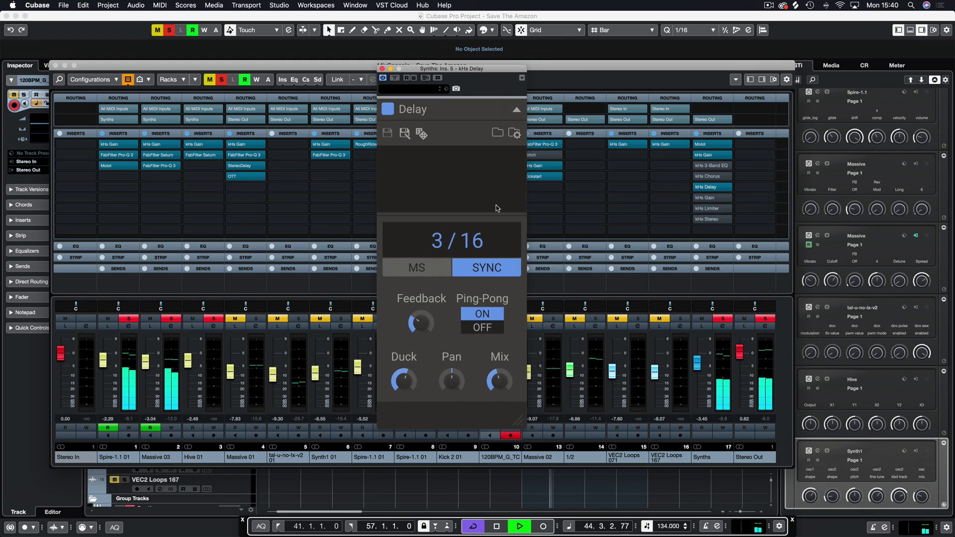
pyautogui.click(421, 133)
pyautogui.click(421, 133)
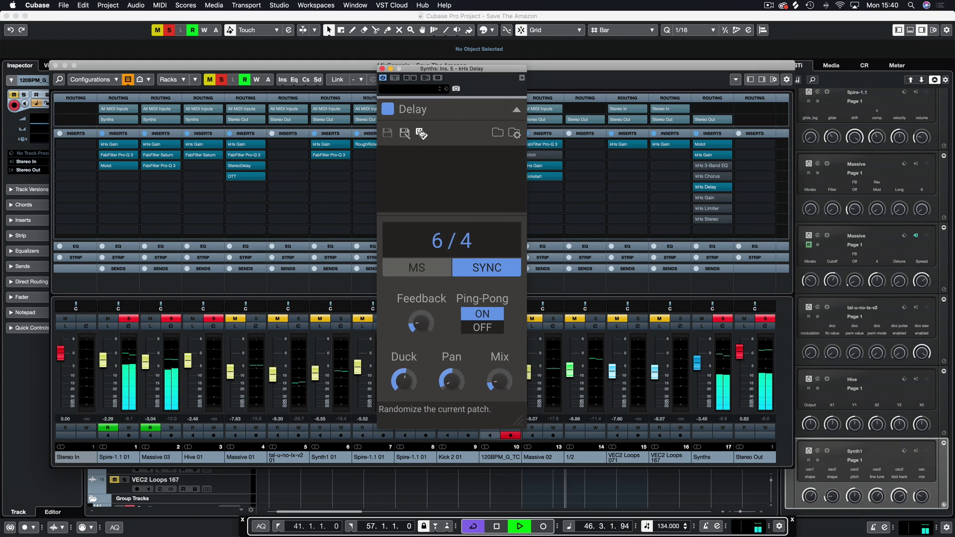
pyautogui.click(420, 133)
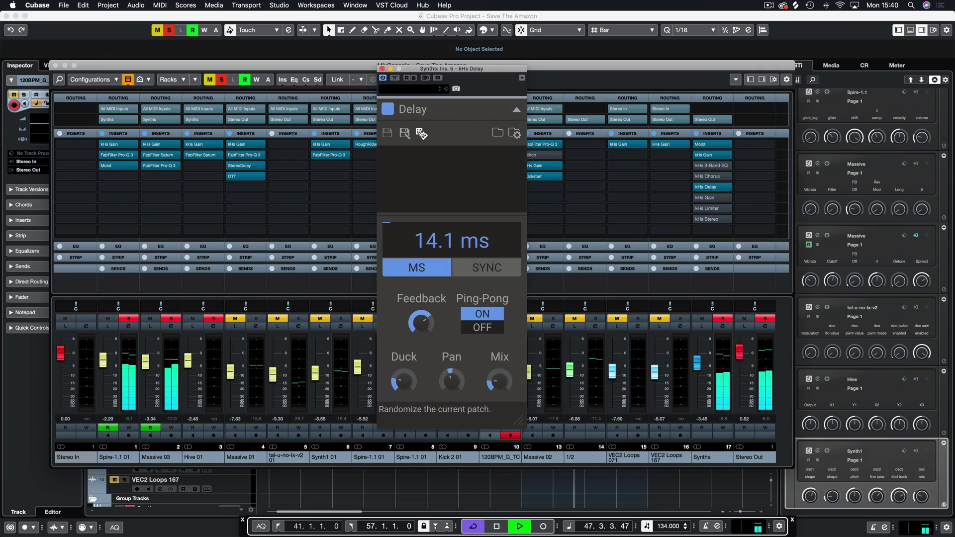
pyautogui.click(421, 133)
pyautogui.click(421, 134)
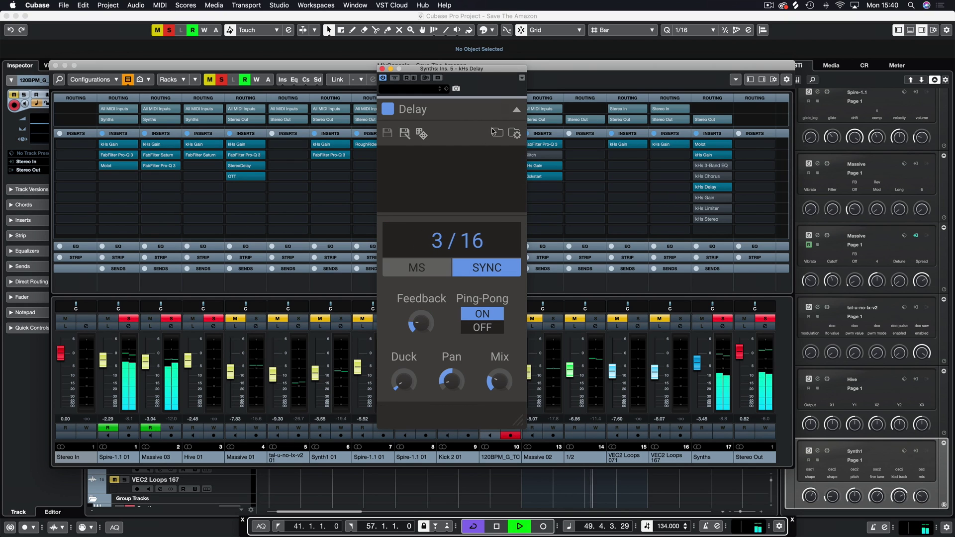
pyautogui.click(516, 109)
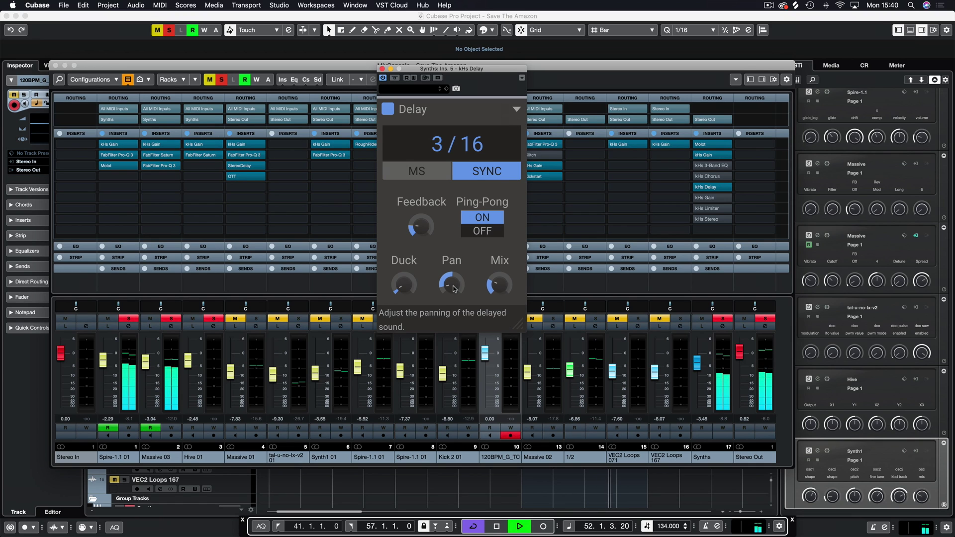
# With playback paused, swap the Delay window for the Synths channel's kHs Gain in slot 6, centre it and resume playback with Gain active.
pyautogui.press('space')
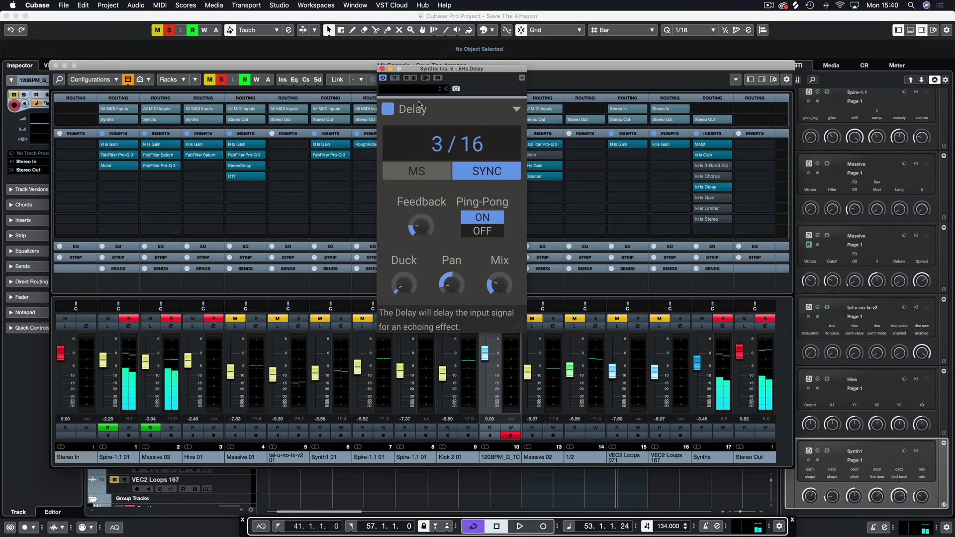
pyautogui.click(382, 68)
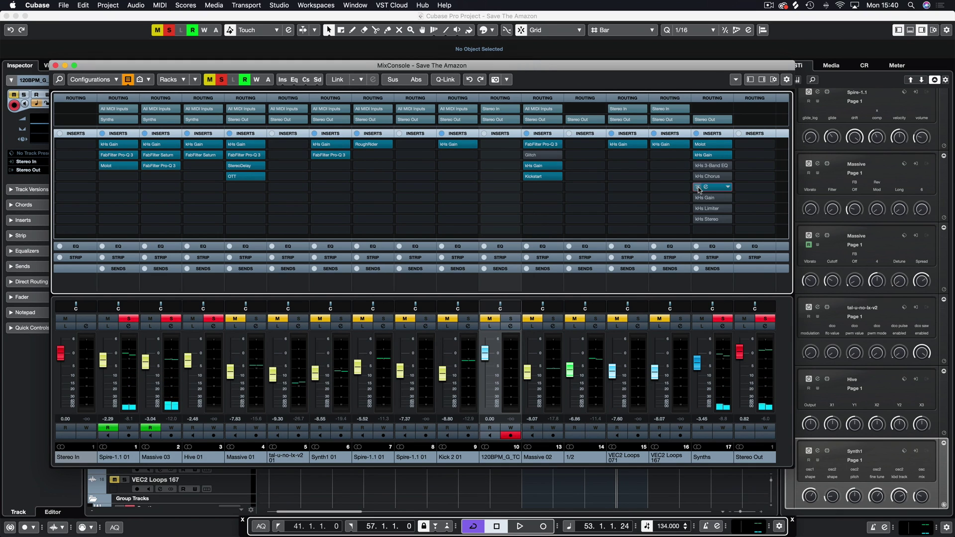
pyautogui.click(706, 198)
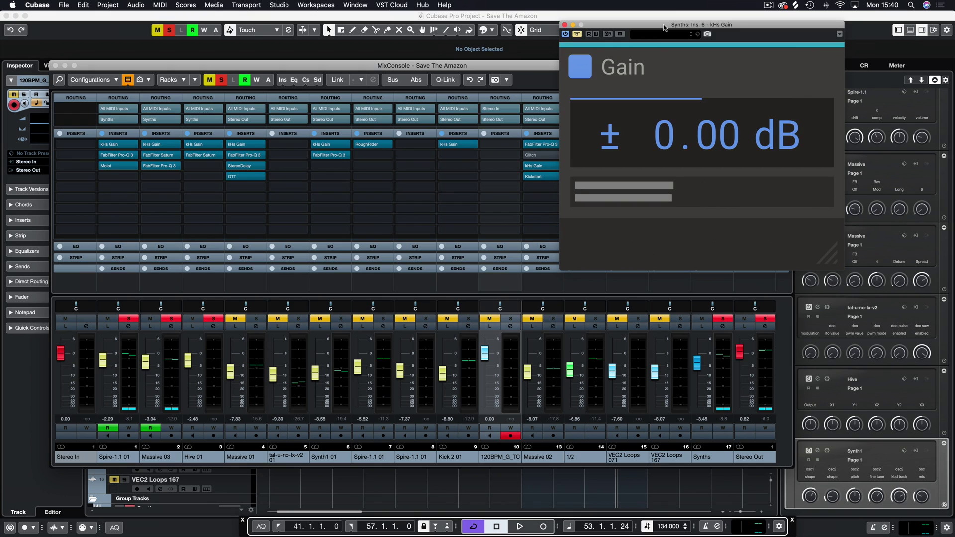
pyautogui.moveTo(664, 27); pyautogui.dragTo(375, 107)
pyautogui.press('space')
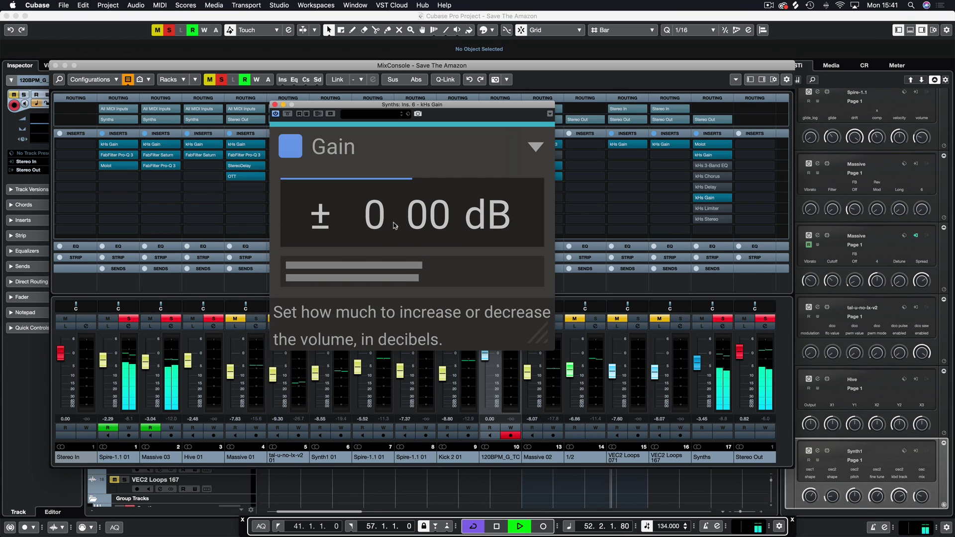
# Try lowering the gain to -2.62 dB and randomizing its patch twice from the expanded preset section.
pyautogui.moveTo(378, 217)
pyautogui.mouseDown()
pyautogui.moveTo(378, 207)
pyautogui.moveTo(378, 234)
pyautogui.mouseUp()
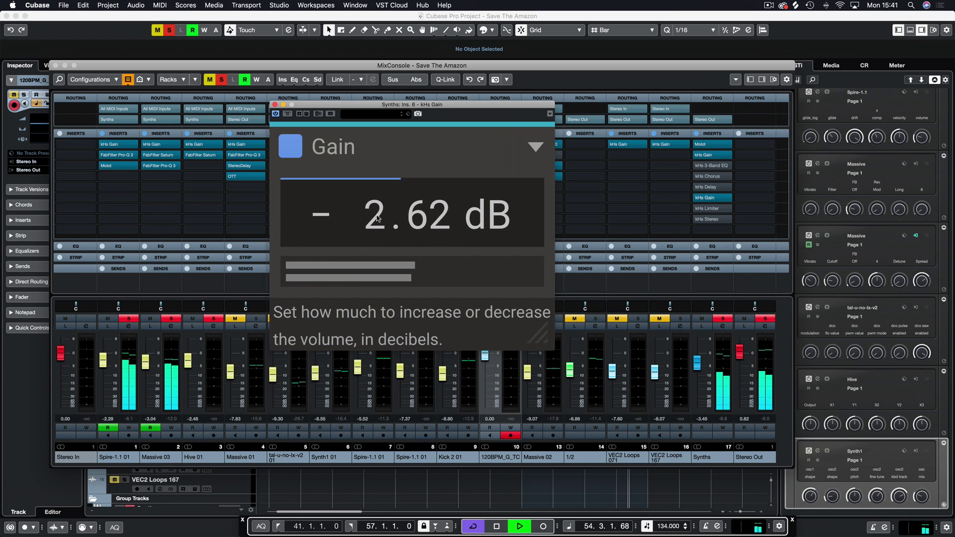
pyautogui.click(536, 146)
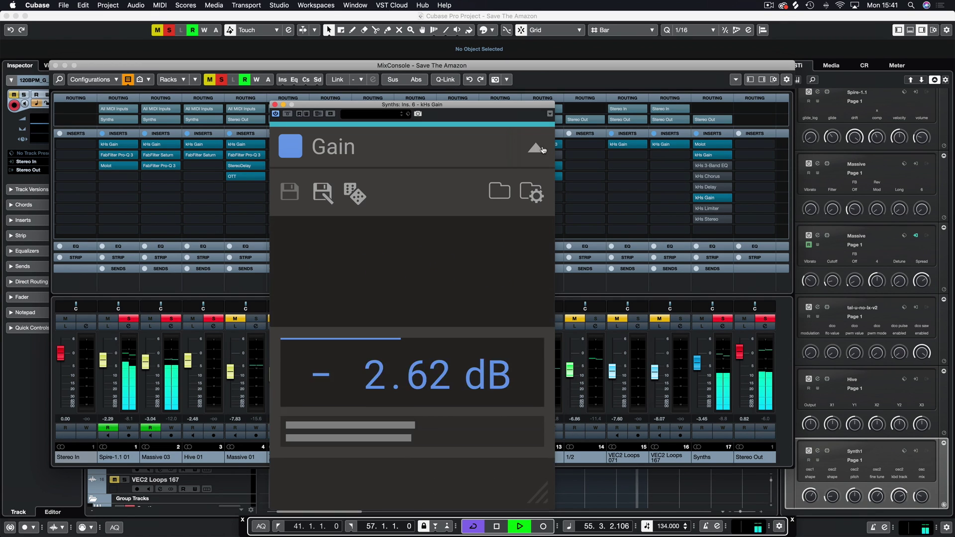
pyautogui.click(354, 194)
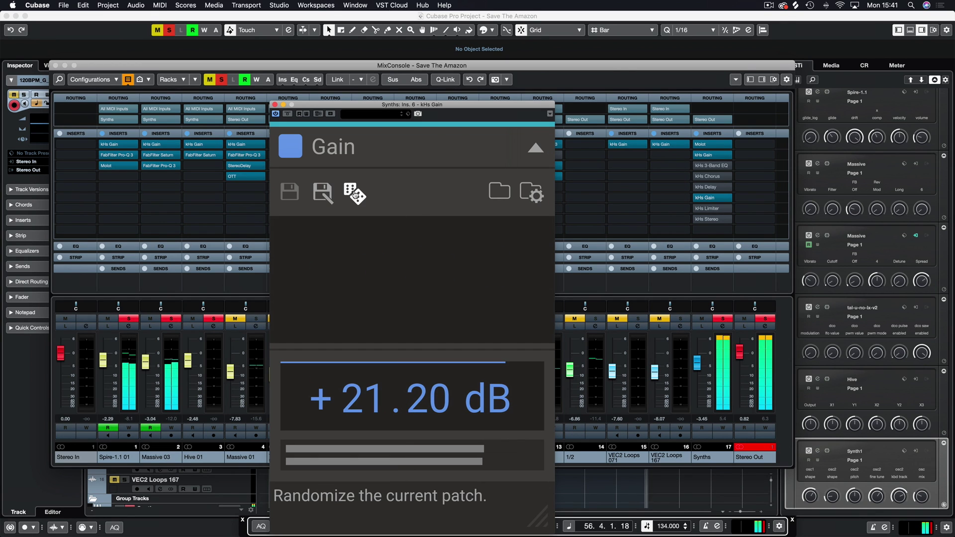
pyautogui.click(354, 194)
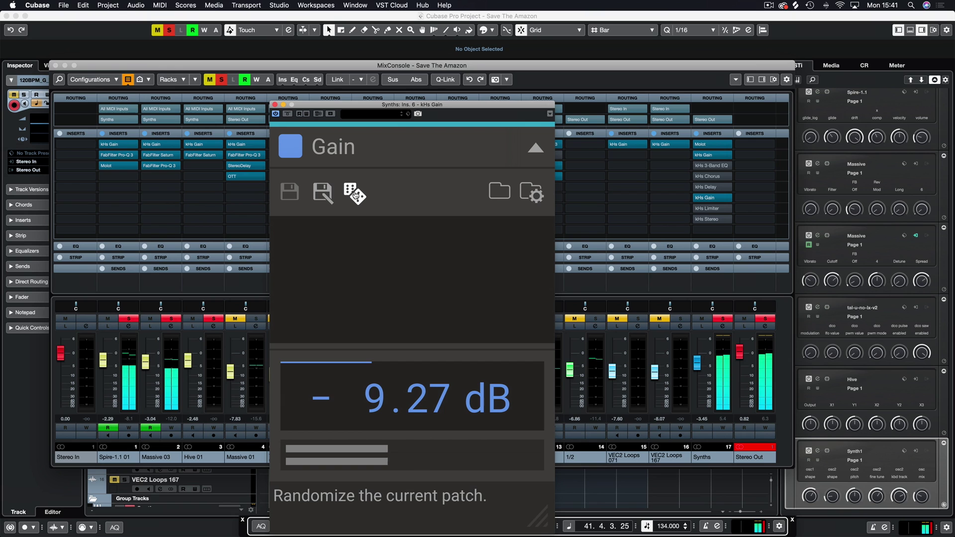
pyautogui.moveTo(419, 104); pyautogui.dragTo(448, 28)
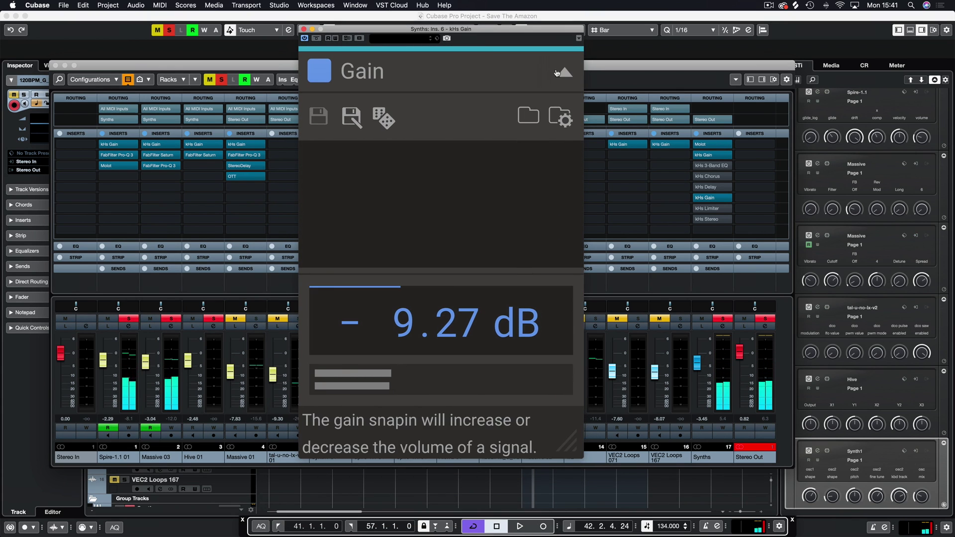
# Collapse the Gain preset section, reset the gain to 0.00 dB and enlarge the plug-in window slightly.
pyautogui.click(557, 73)
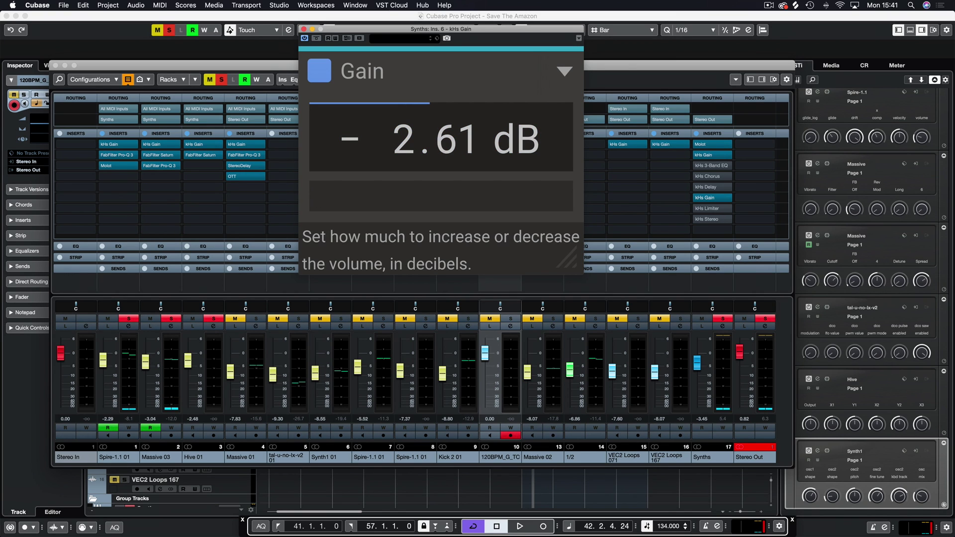
pyautogui.doubleClick(441, 146)
pyautogui.moveTo(567, 262); pyautogui.dragTo(603, 291)
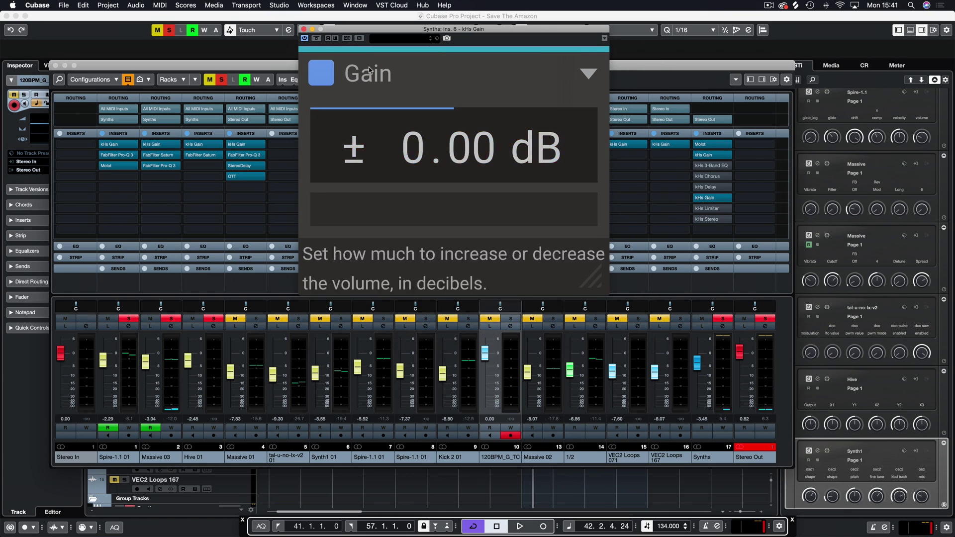
# Swap the Gain window for the Synths channel's kHs Limiter, bypass Gain, and start playback with the active limiter's window centred.
pyautogui.click(303, 31)
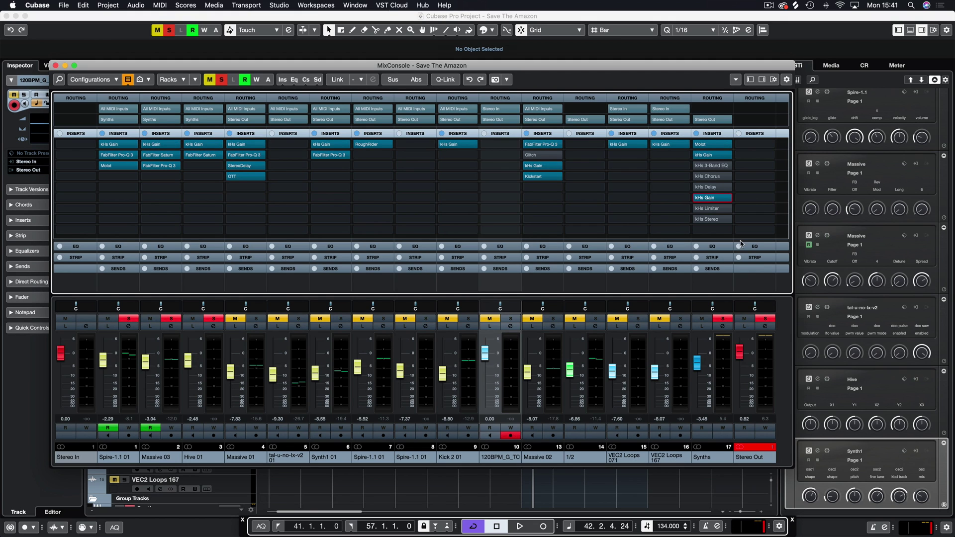
pyautogui.click(704, 209)
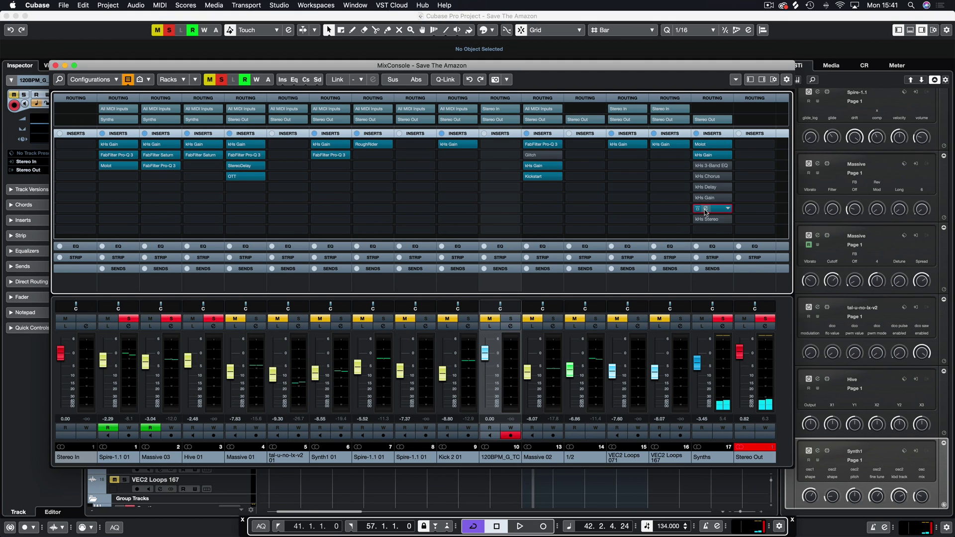
pyautogui.click(705, 209)
pyautogui.press('space')
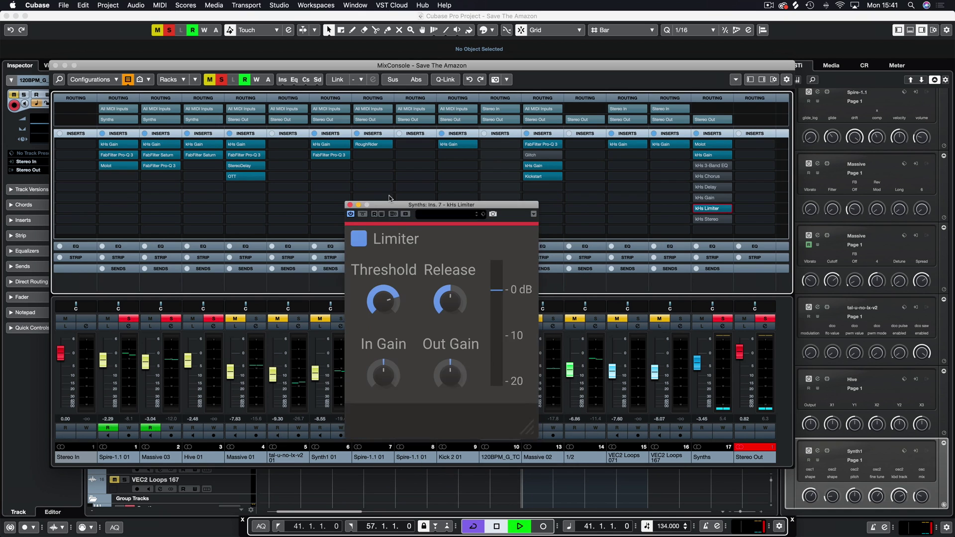
pyautogui.moveTo(390, 204); pyautogui.dragTo(368, 126)
pyautogui.moveTo(435, 195)
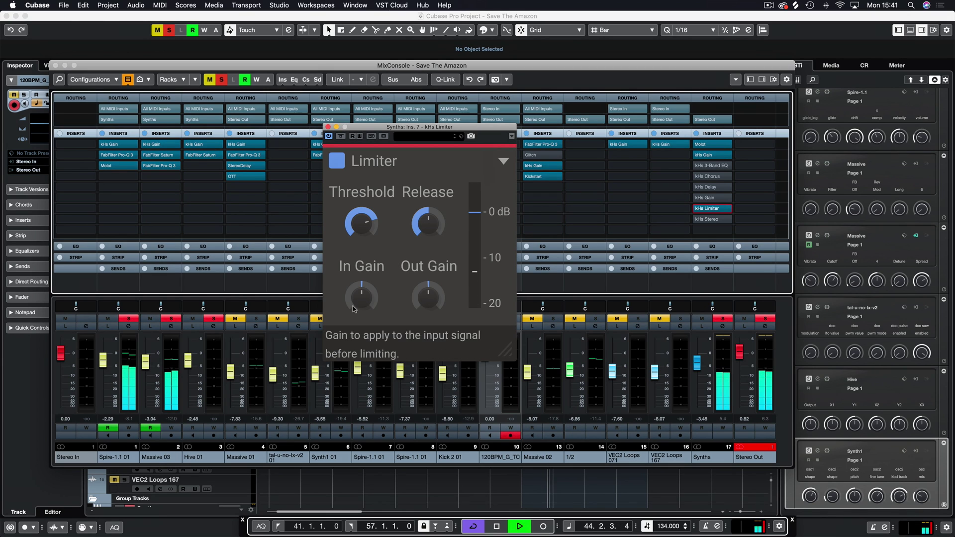
pyautogui.moveTo(440, 284)
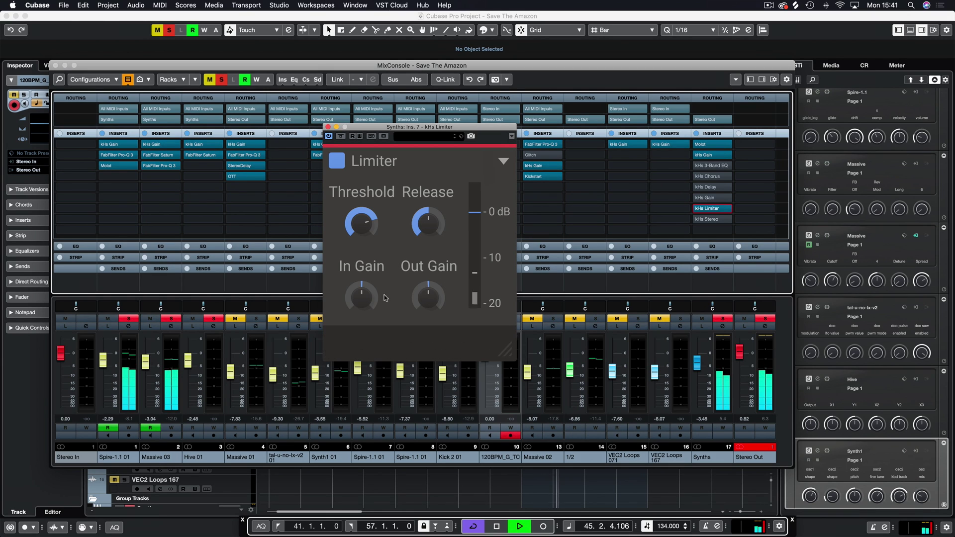
# Try lowering the Limiter's threshold during playback, ending at its minimum.
pyautogui.moveTo(368, 221)
pyautogui.moveTo(477, 281)
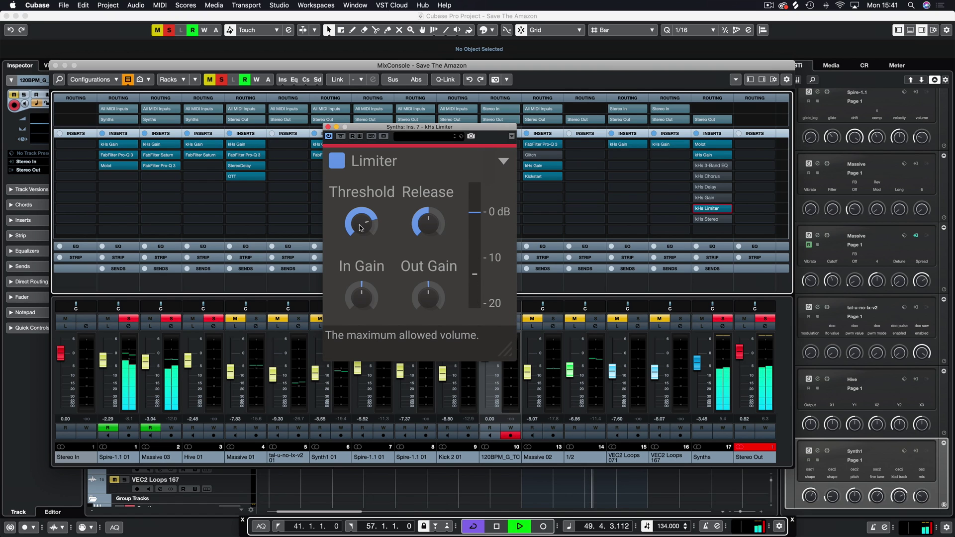
pyautogui.moveTo(361, 223); pyautogui.dragTo(410, 223)
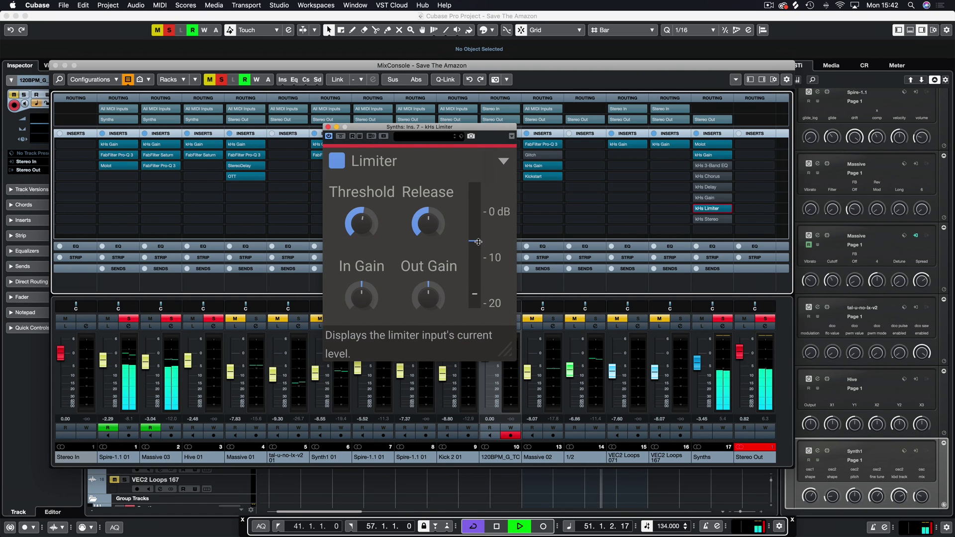
pyautogui.moveTo(476, 241)
pyautogui.mouseDown()
pyautogui.moveTo(476, 275)
pyautogui.moveTo(476, 255)
pyautogui.mouseUp()
pyautogui.click(361, 222)
pyautogui.moveTo(361, 223); pyautogui.dragTo(365, 228)
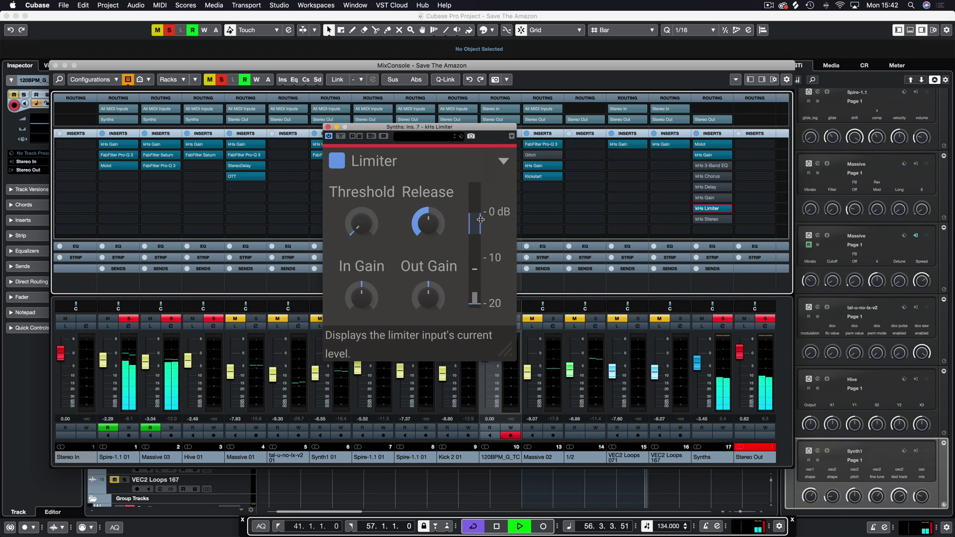
# Shorten the Limiter's release to about 1.84 ms and raise its output gain slightly.
pyautogui.moveTo(440, 220)
pyautogui.moveTo(428, 222); pyautogui.dragTo(428, 249)
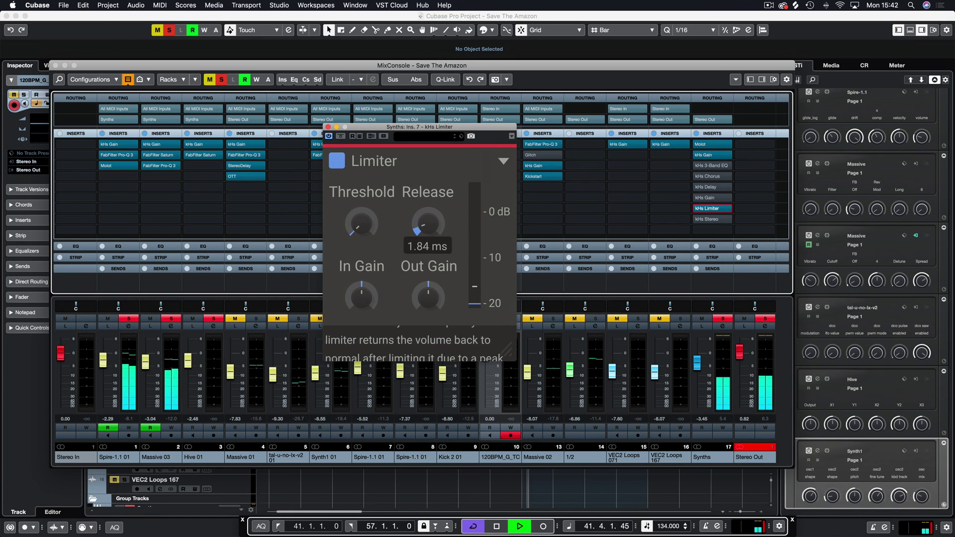
pyautogui.moveTo(361, 225)
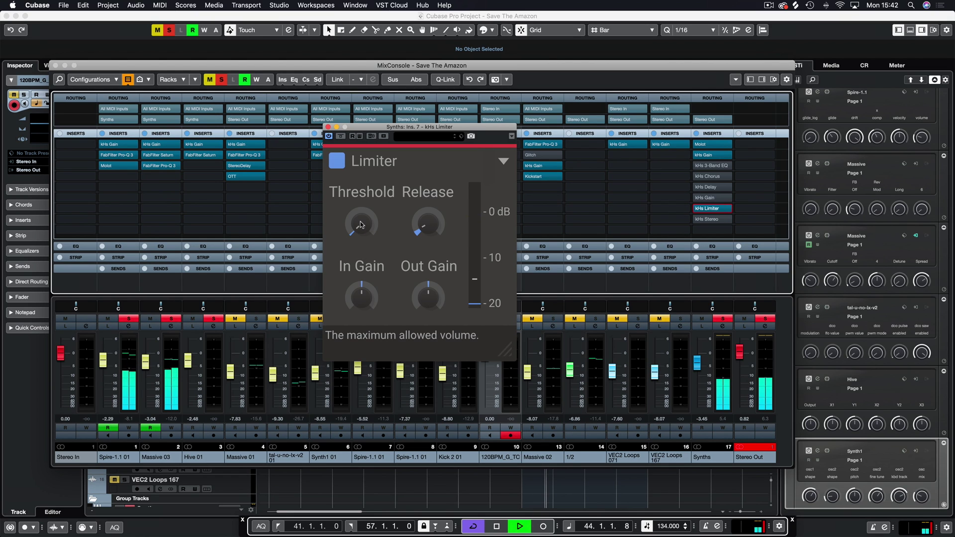
pyautogui.moveTo(435, 295); pyautogui.dragTo(436, 274)
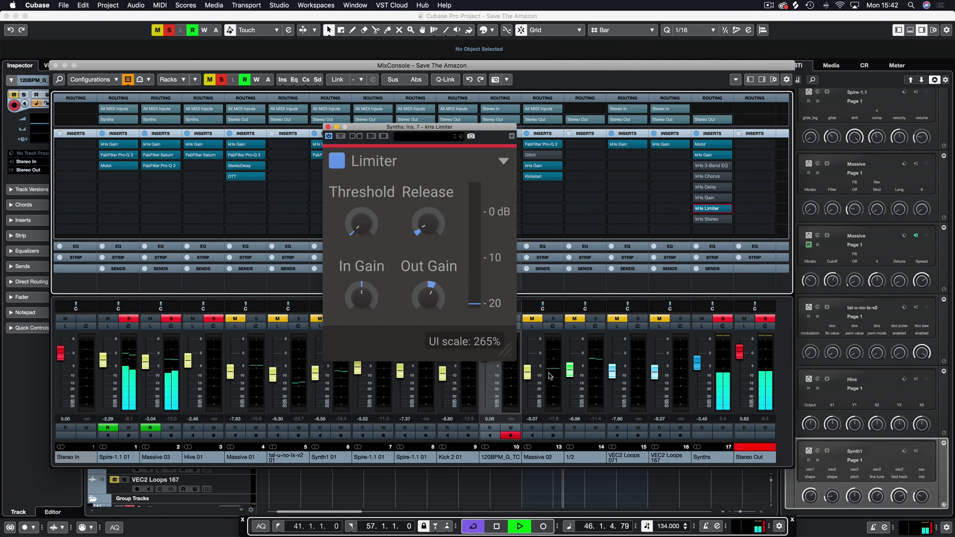
# Enlarge the Limiter window and randomize its patch from the expanded preset section, collapsing the section again.
pyautogui.click(543, 165)
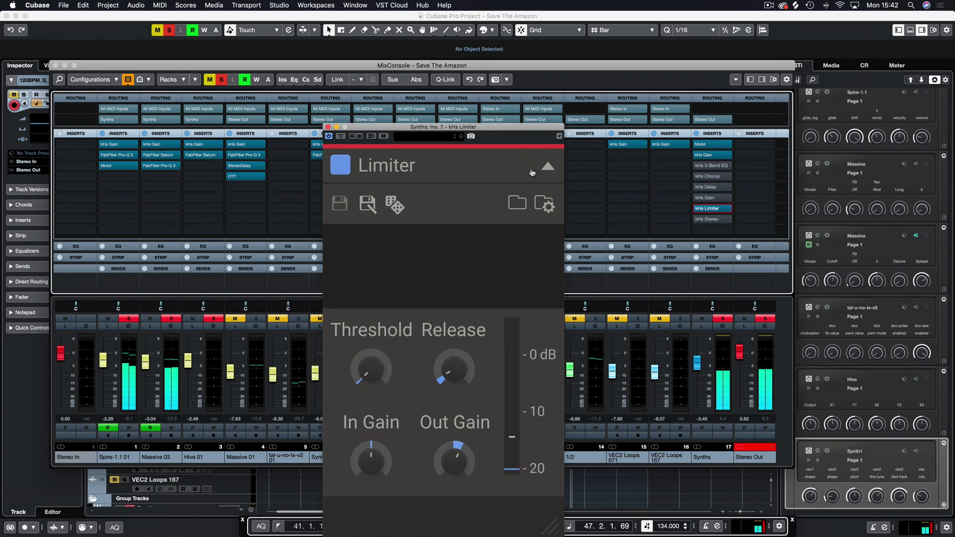
pyautogui.click(401, 208)
pyautogui.click(552, 167)
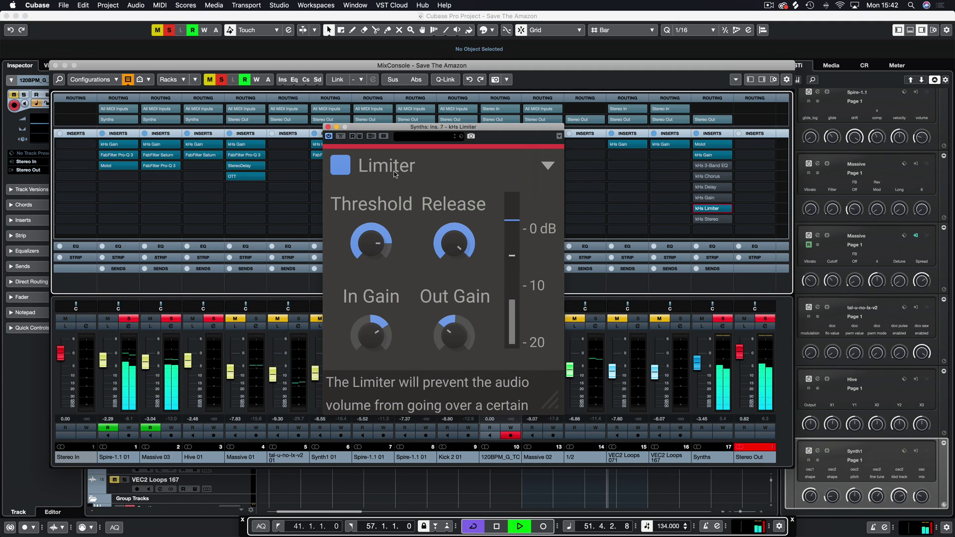
# With playback paused, swap the Limiter window for the Synths channel's kHs Stereo in slot 8, centre it and resume playback with Stereo active.
pyautogui.press('space')
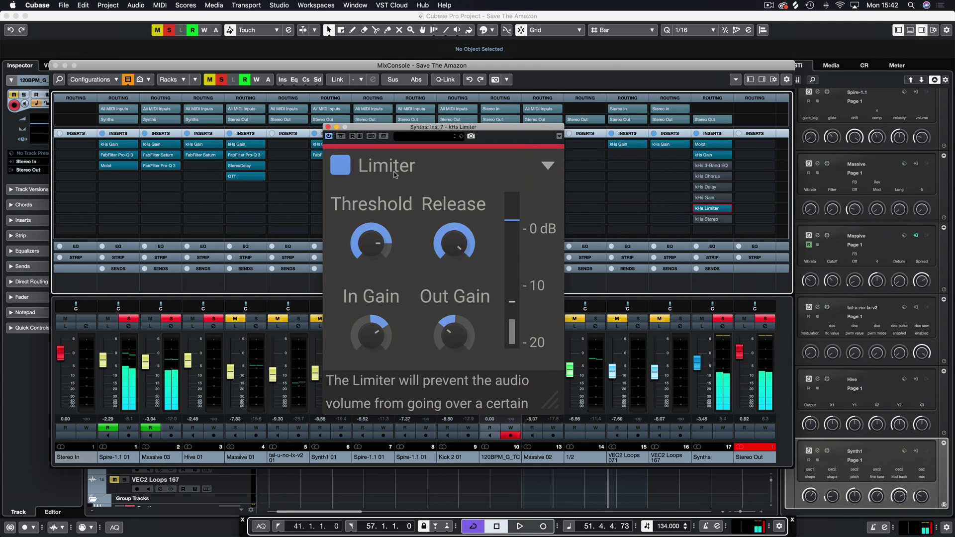
pyautogui.click(328, 127)
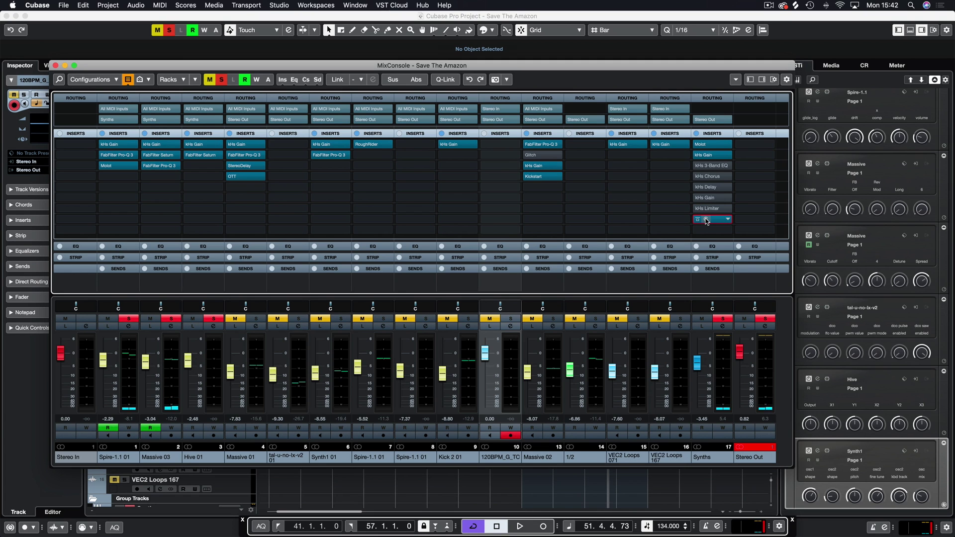
pyautogui.click(706, 221)
pyautogui.moveTo(250, 232); pyautogui.dragTo(442, 130)
pyautogui.press('space')
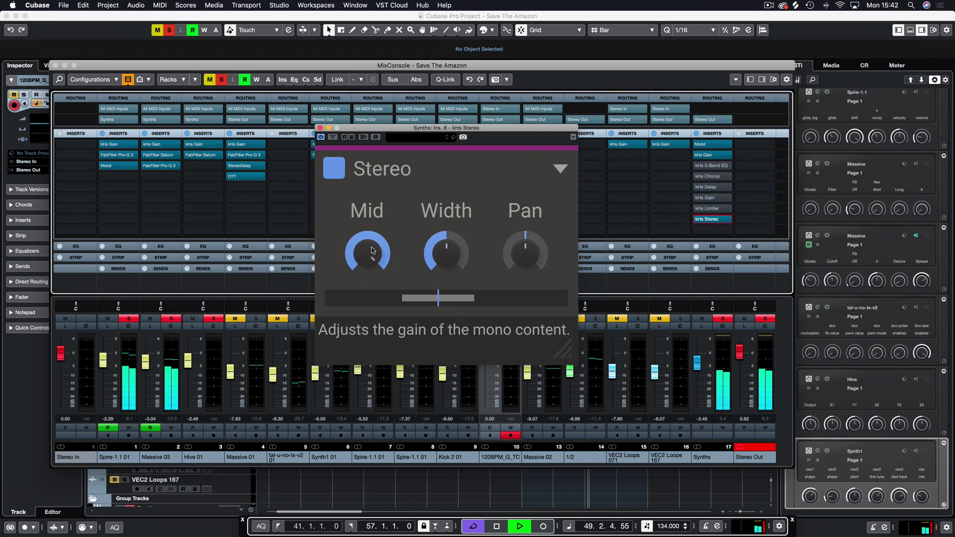
# Try the Stereo plug-in's Mid at minimum and back at maximum, and raise its Width, trying 154 %.
pyautogui.moveTo(367, 253); pyautogui.dragTo(367, 298)
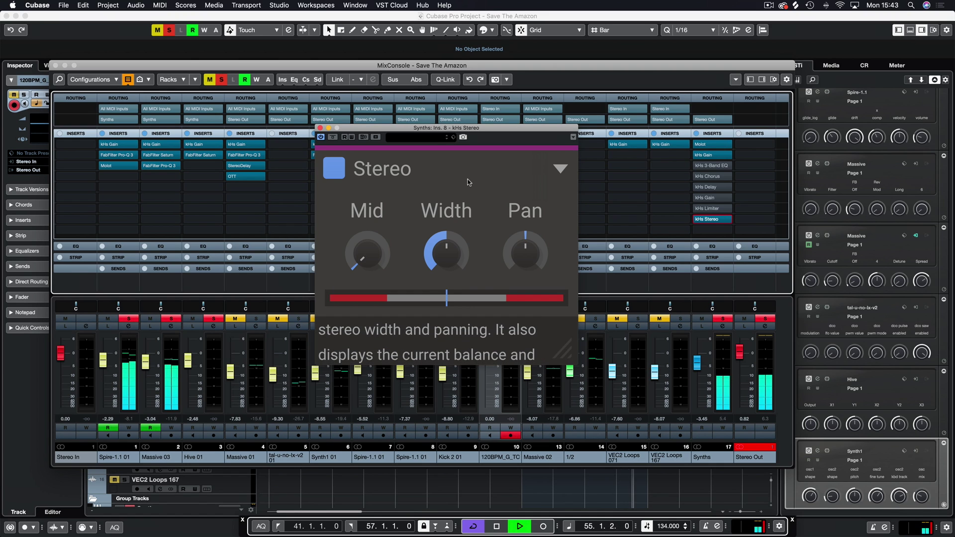
pyautogui.moveTo(446, 251)
pyautogui.mouseDown()
pyautogui.moveTo(446, 223)
pyautogui.moveTo(446, 261)
pyautogui.mouseUp()
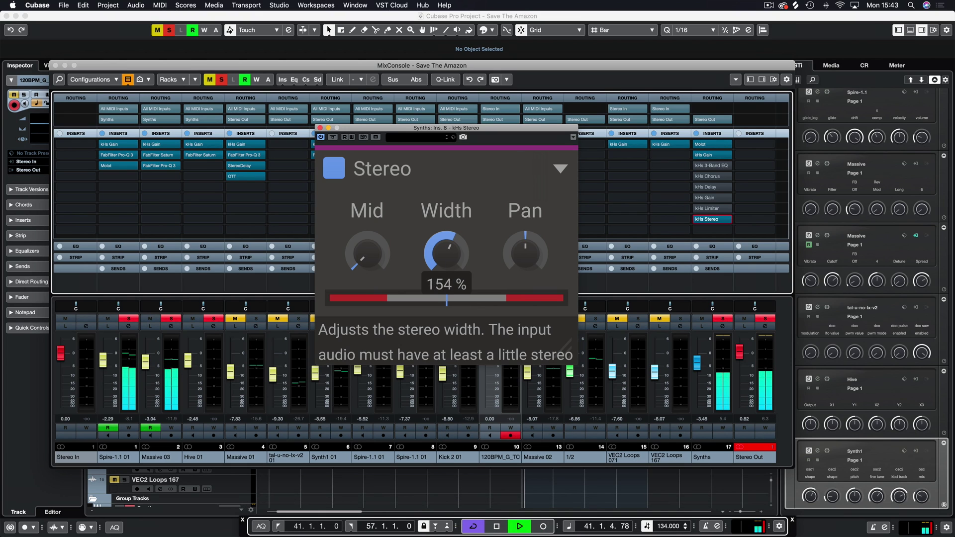
pyautogui.moveTo(356, 263); pyautogui.dragTo(356, 206)
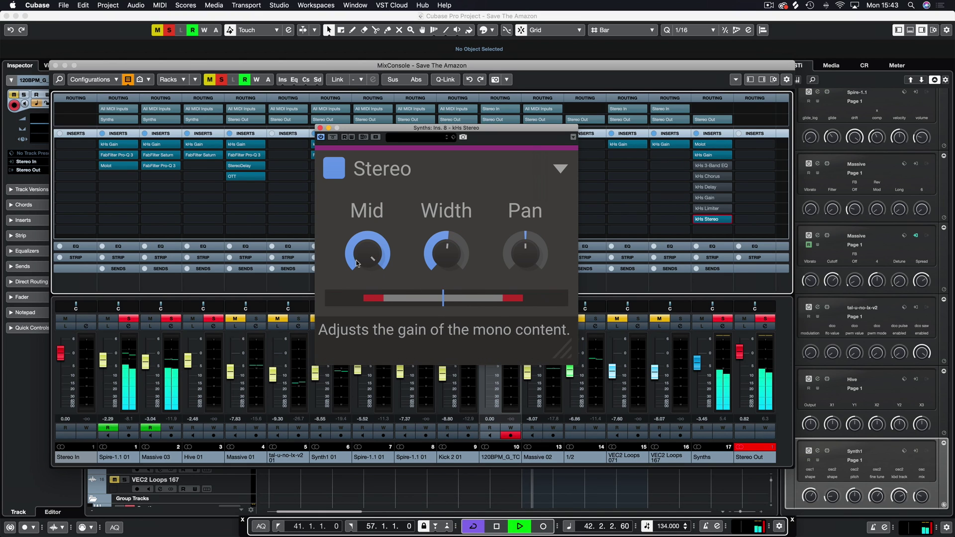
pyautogui.moveTo(446, 251)
pyautogui.mouseDown()
pyautogui.moveTo(446, 208)
pyautogui.moveTo(453, 257)
pyautogui.mouseUp()
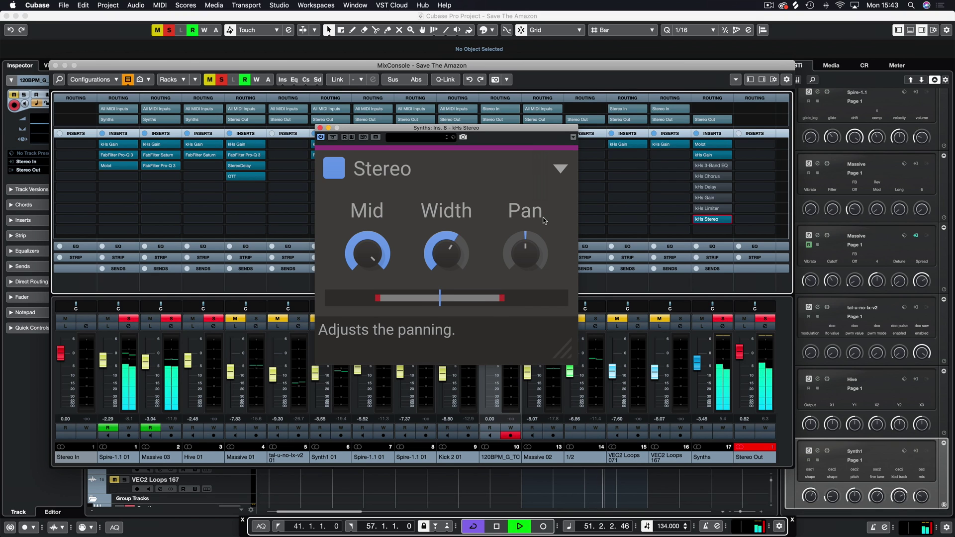
# Enlarge and recentre the Stereo window, and compare the sound with the plug-in bypassed and active again.
pyautogui.moveTo(563, 350); pyautogui.dragTo(602, 382)
pyautogui.moveTo(499, 128); pyautogui.dragTo(474, 91)
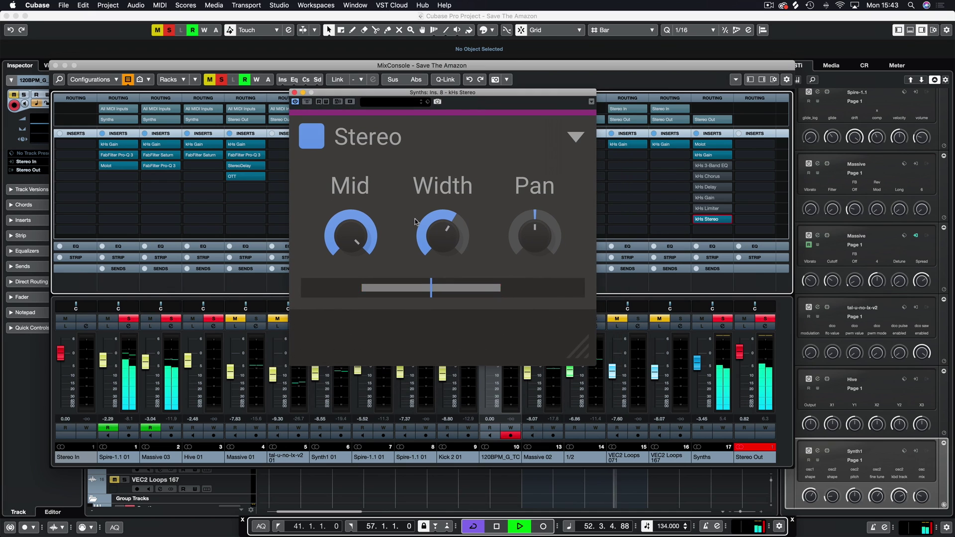
pyautogui.click(307, 102)
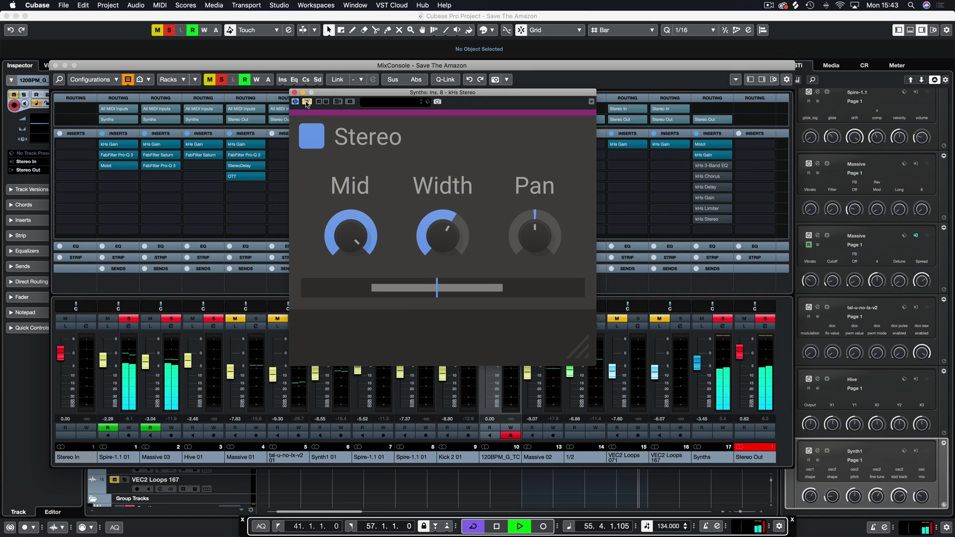
pyautogui.click(307, 103)
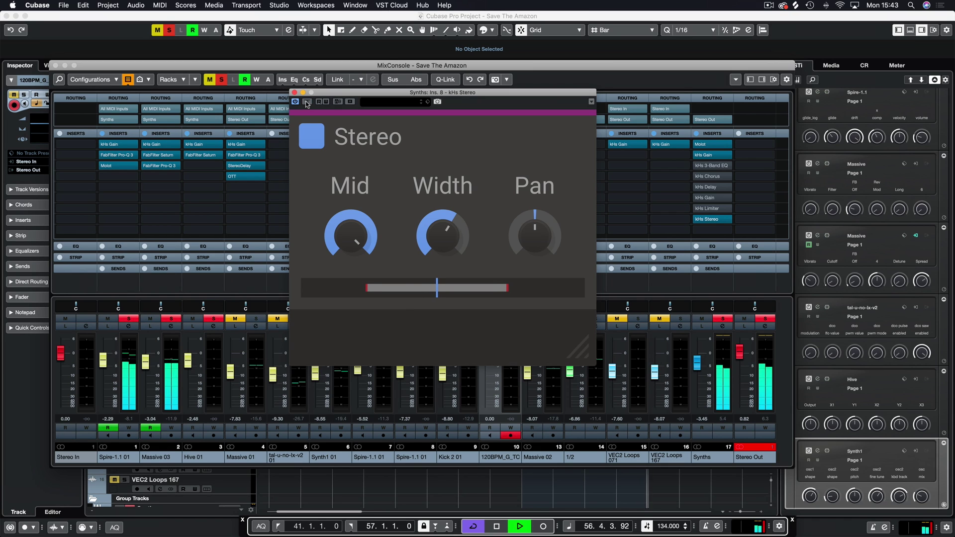
pyautogui.moveTo(360, 293)
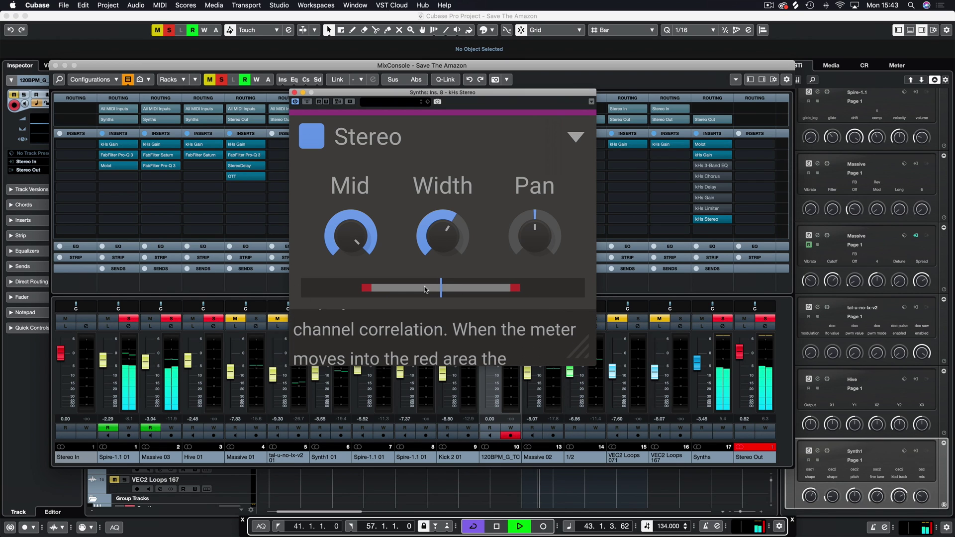
# Expand the Stereo preset section and randomize its patch three times, pausing playback briefly beforehand.
pyautogui.press('space')
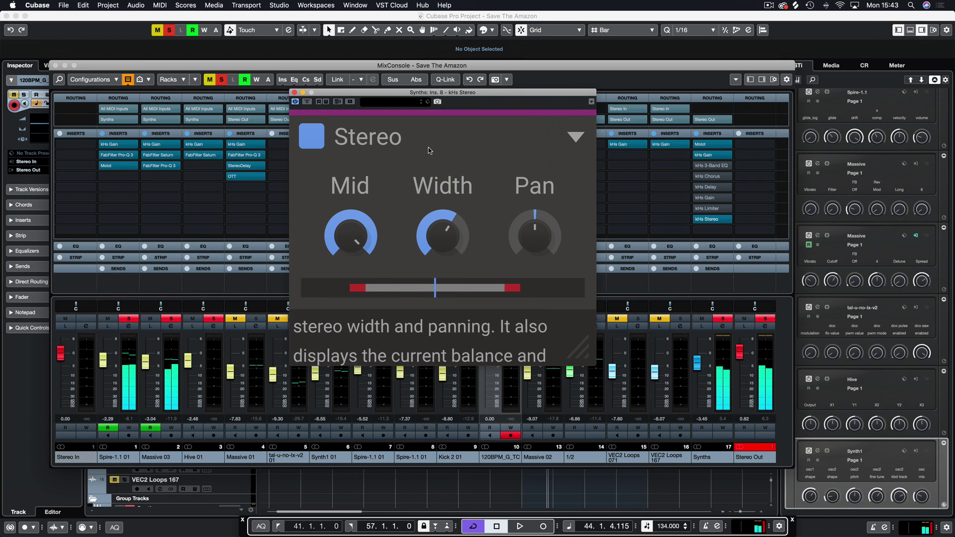
pyautogui.click(571, 141)
pyautogui.click(382, 191)
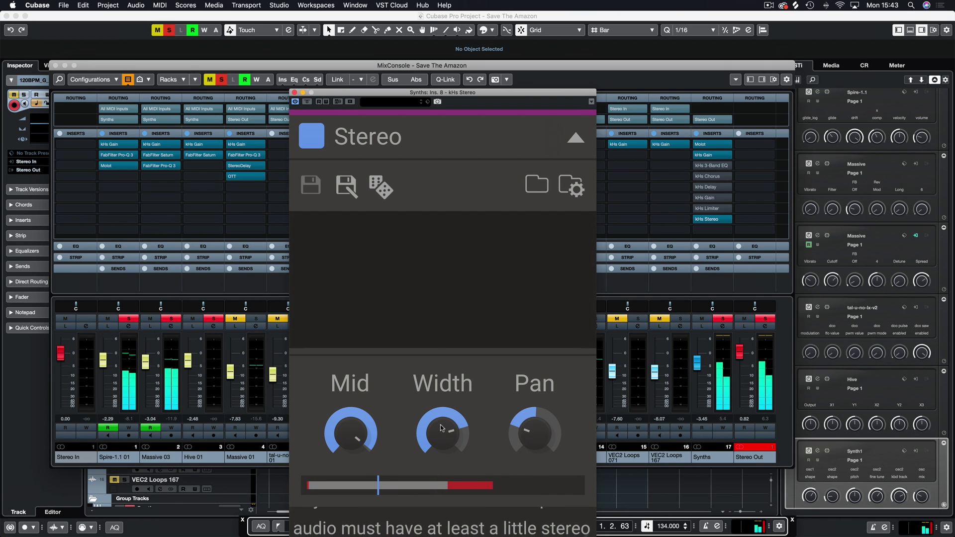
pyautogui.click(387, 192)
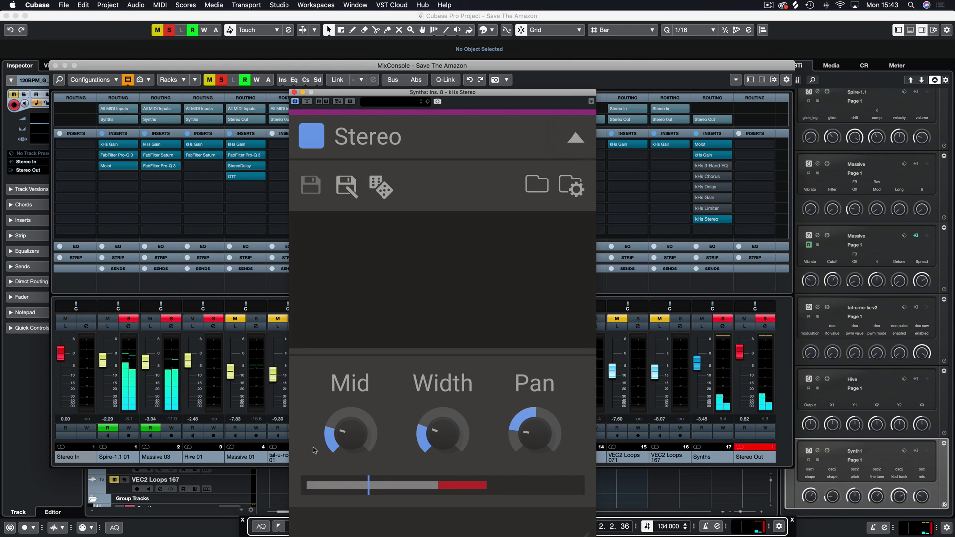
pyautogui.click(387, 188)
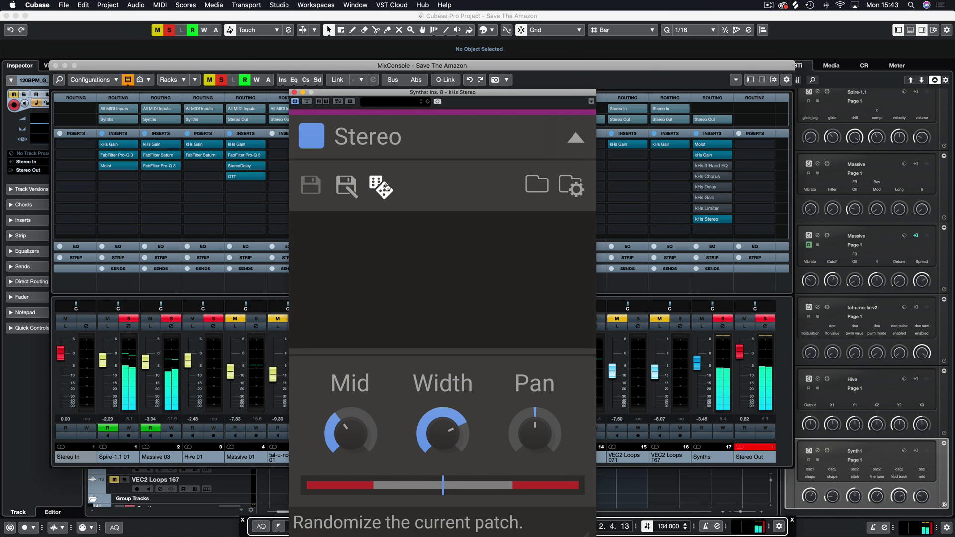
# Disable the Stereo snapin and close its plug-in window, leaving its Synths insert bypassed and playback stopped.
pyautogui.click(306, 135)
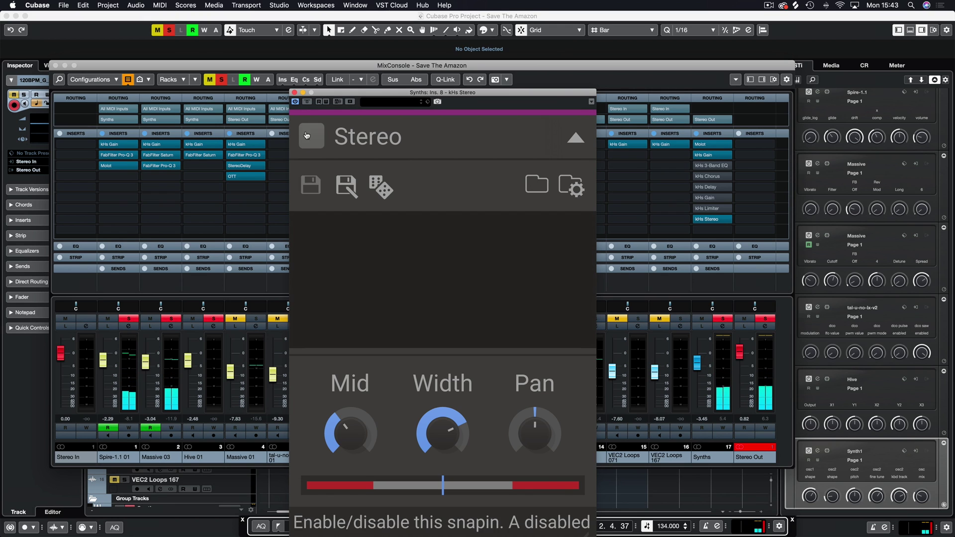
pyautogui.click(294, 92)
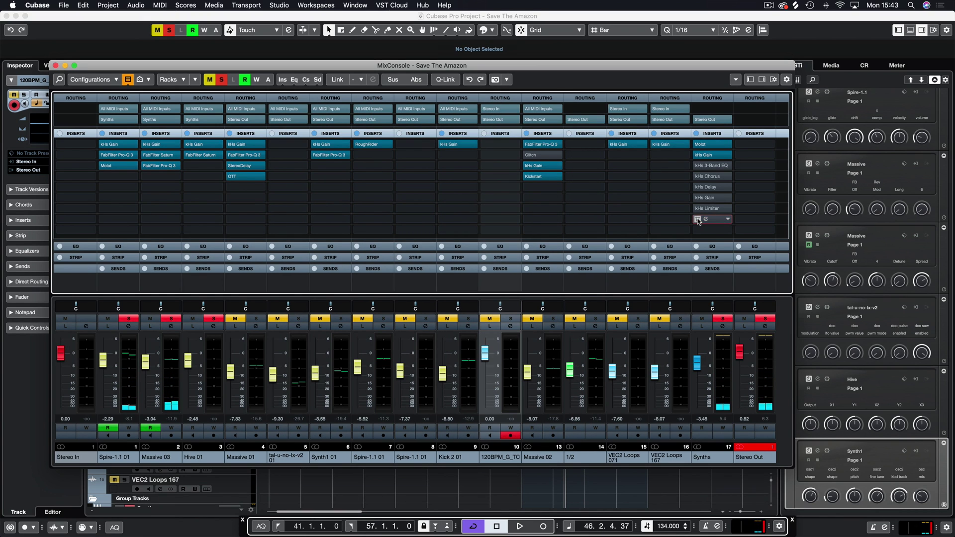
# Open the Synths channel's kHs 3-Band EQ, Chorus, Delay, Gain, Limiter and Stereo windows together for an overview.
pyautogui.click(706, 166)
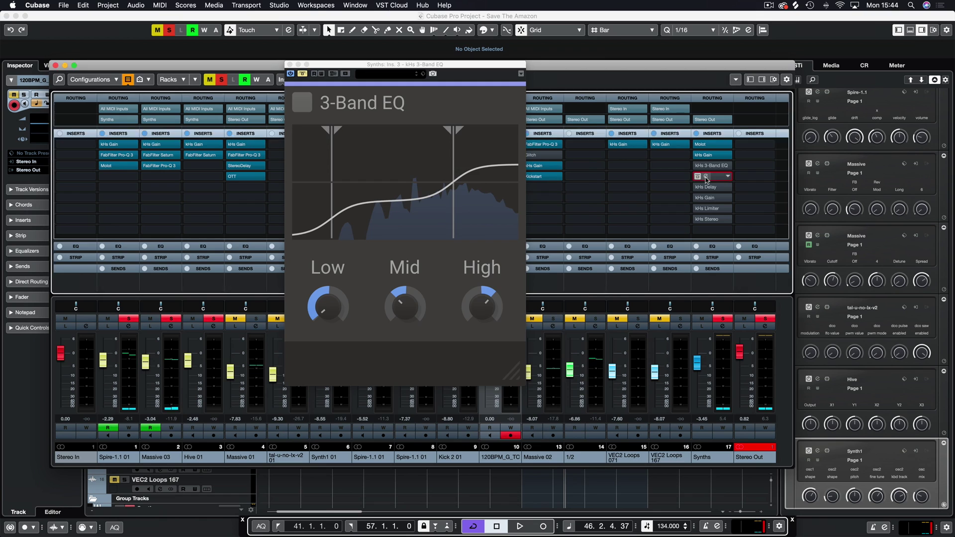
pyautogui.click(706, 176)
pyautogui.click(706, 187)
pyautogui.click(706, 197)
pyautogui.click(706, 208)
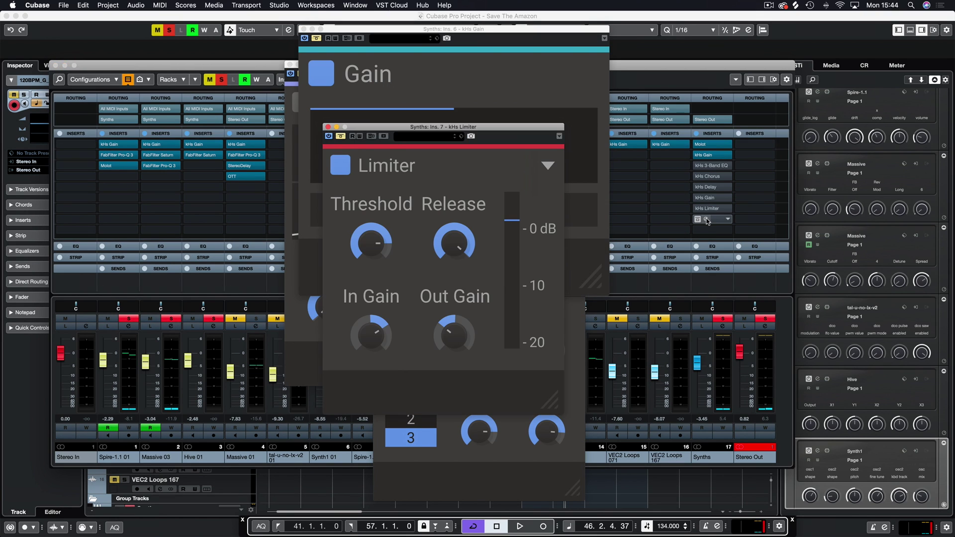
pyautogui.click(706, 220)
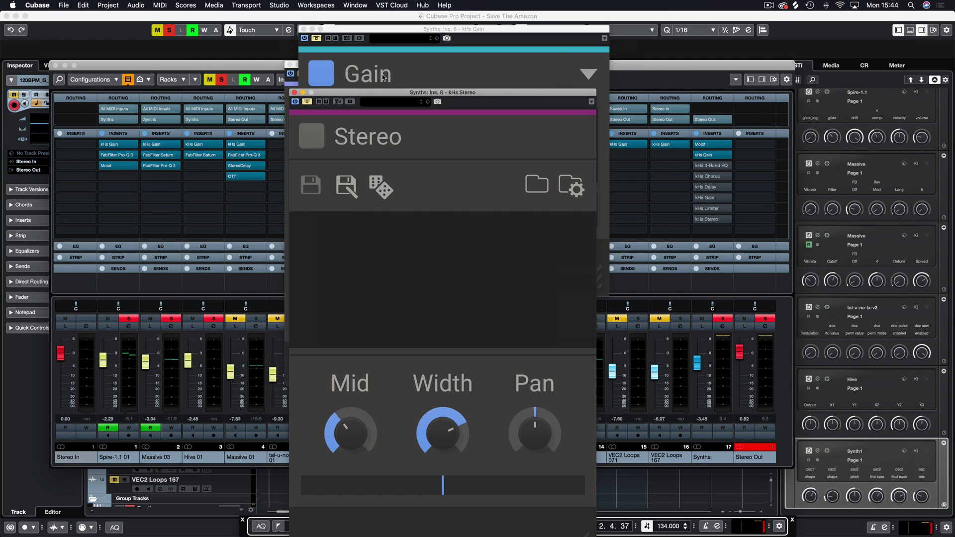
# Close all six open kHs plug-in windows to clear the MixConsole.
pyautogui.click(293, 93)
pyautogui.click(303, 30)
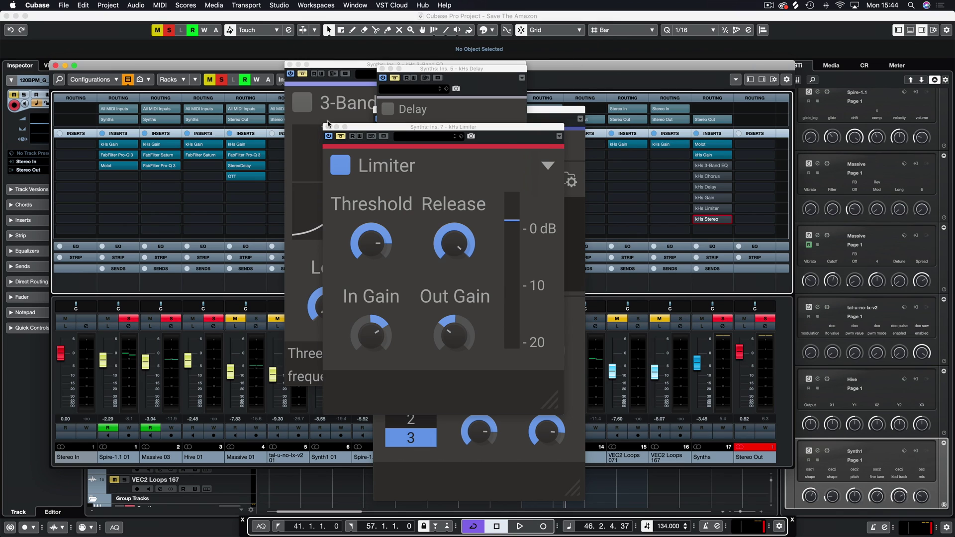
pyautogui.click(328, 128)
pyautogui.click(382, 69)
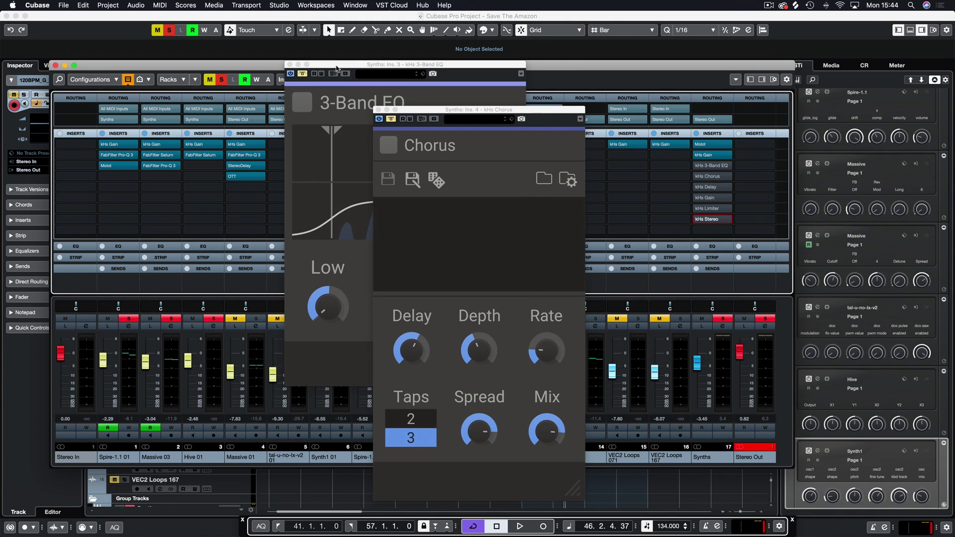
pyautogui.click(290, 65)
pyautogui.click(378, 109)
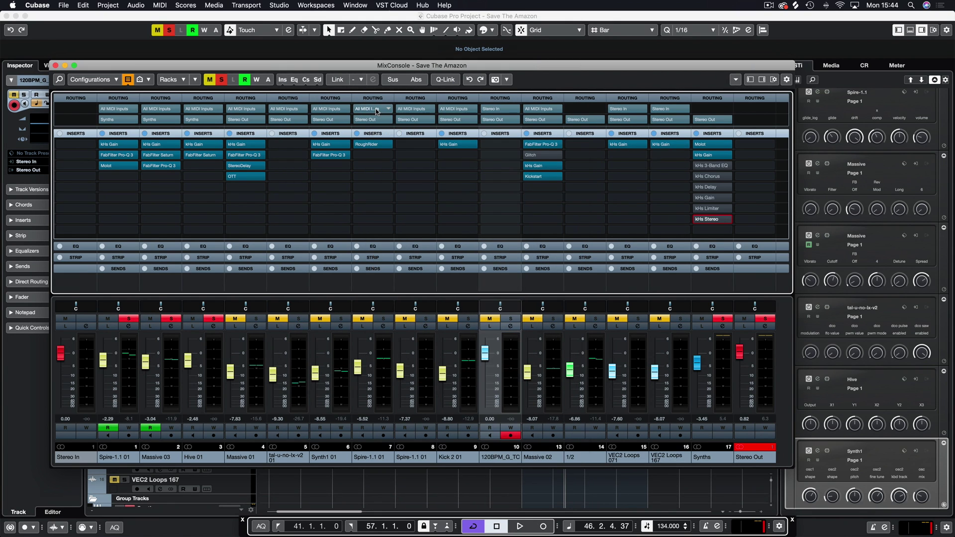